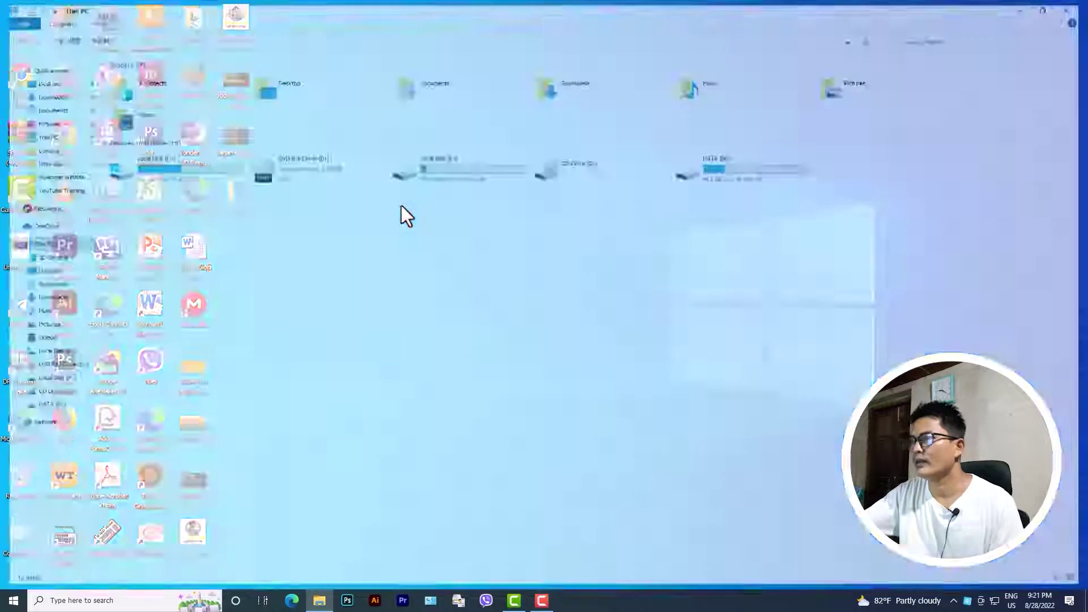
Open New folder on Local Disk (F:) and minimize its window
click(488, 180)
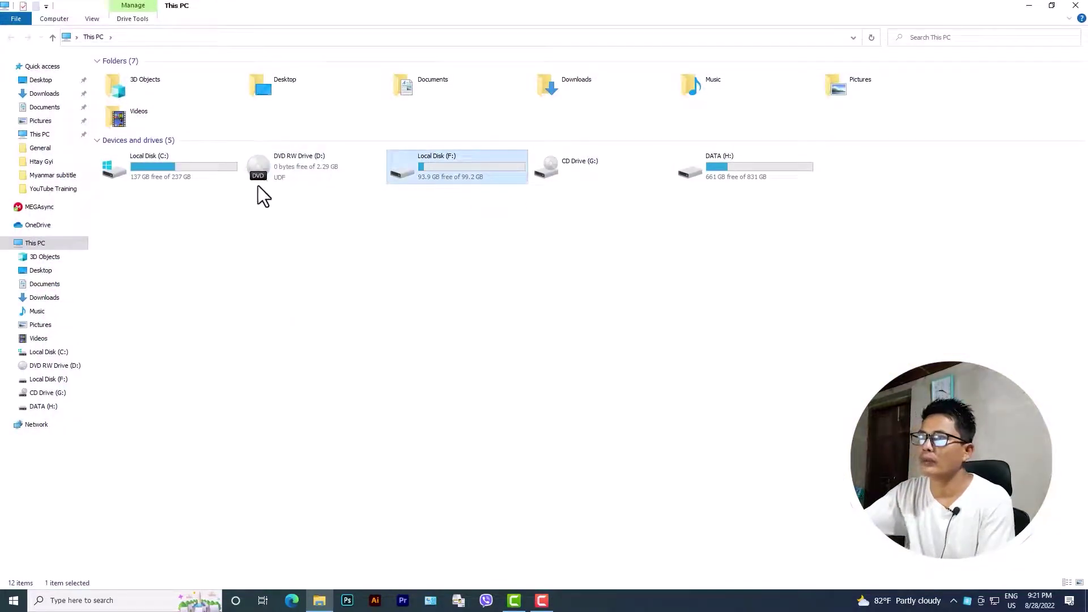
key(Return)
double_click(126, 99)
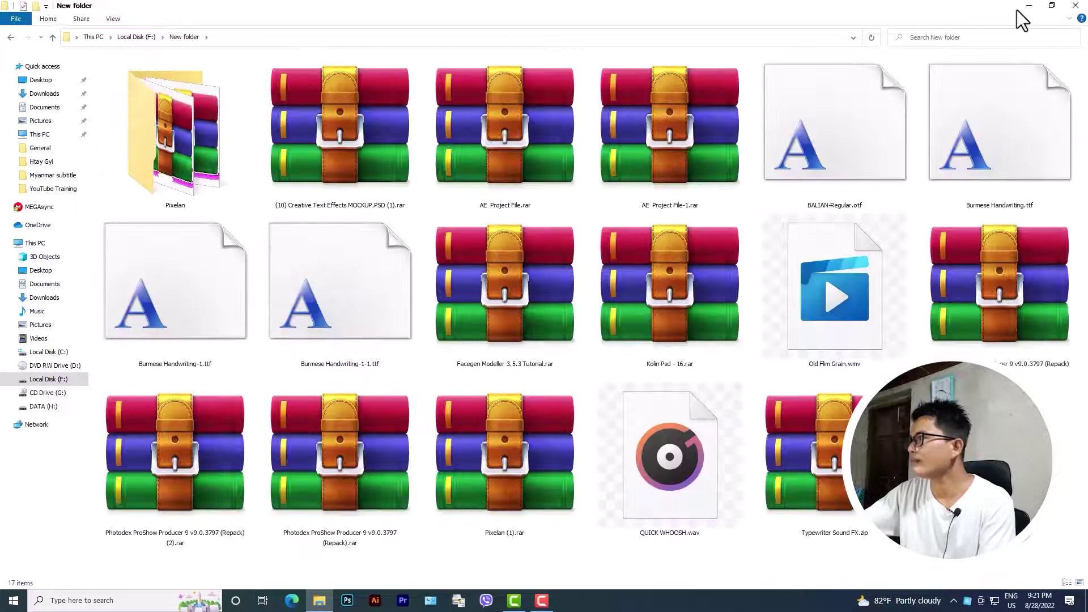
click(1029, 6)
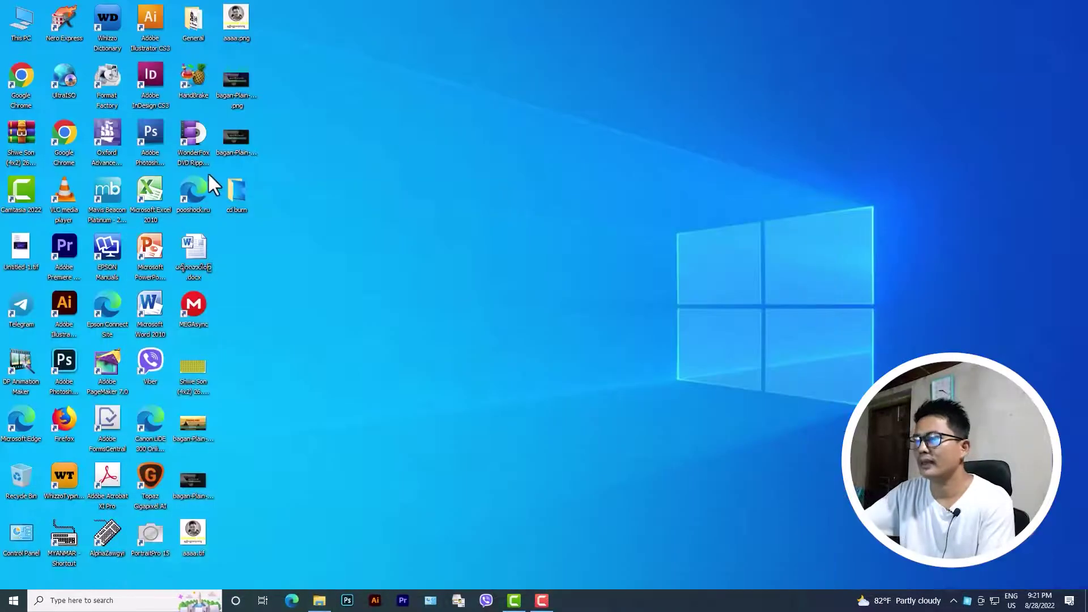
Open the cd burn folder from the desktop and minimize it, and launch Viber and dismiss its window
double_click(249, 192)
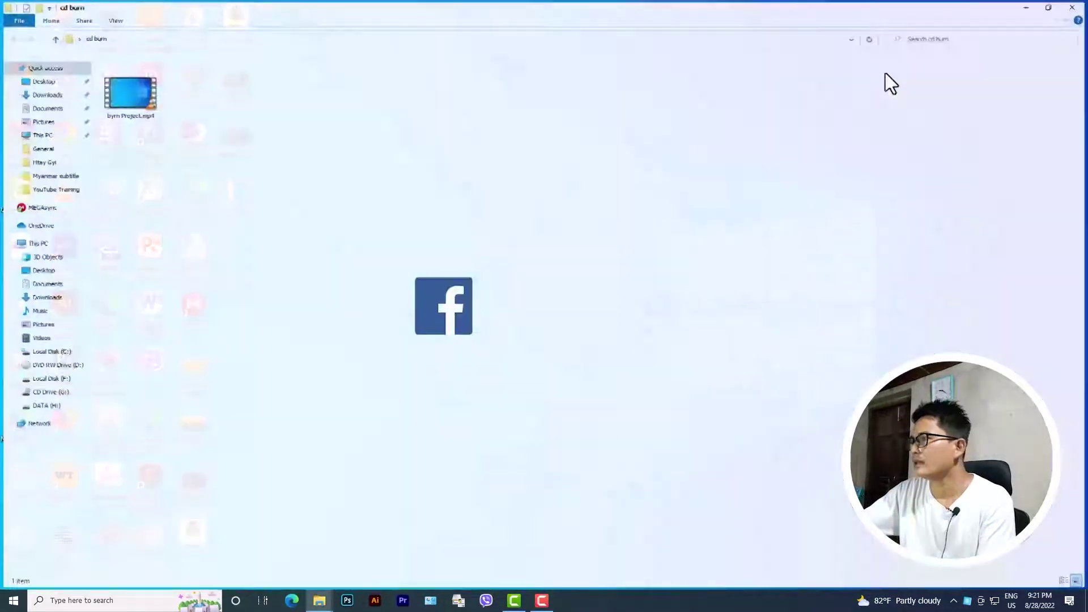
click(1030, 6)
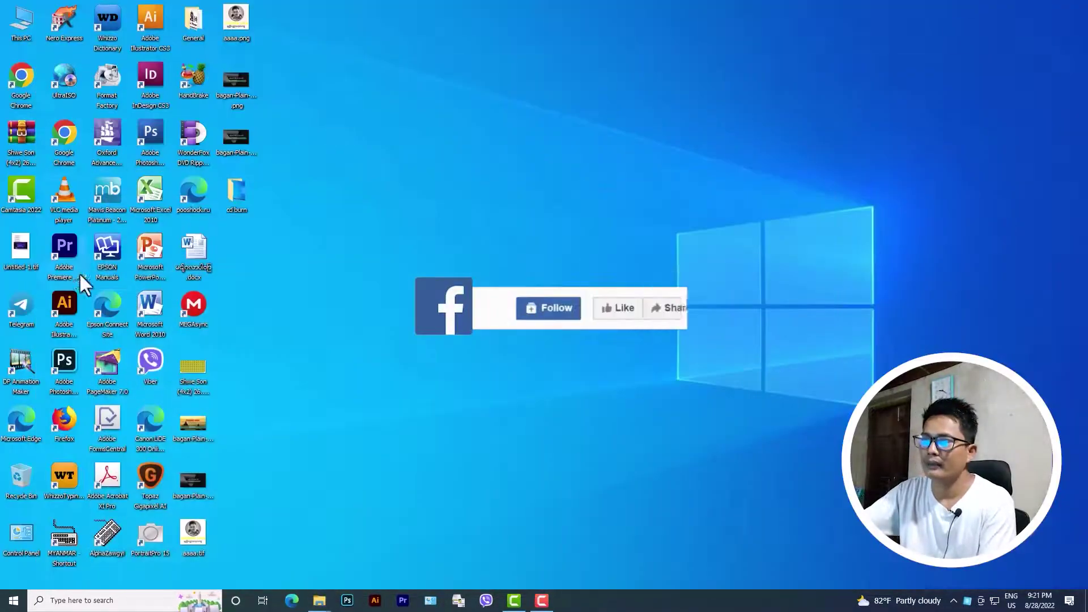
click(487, 600)
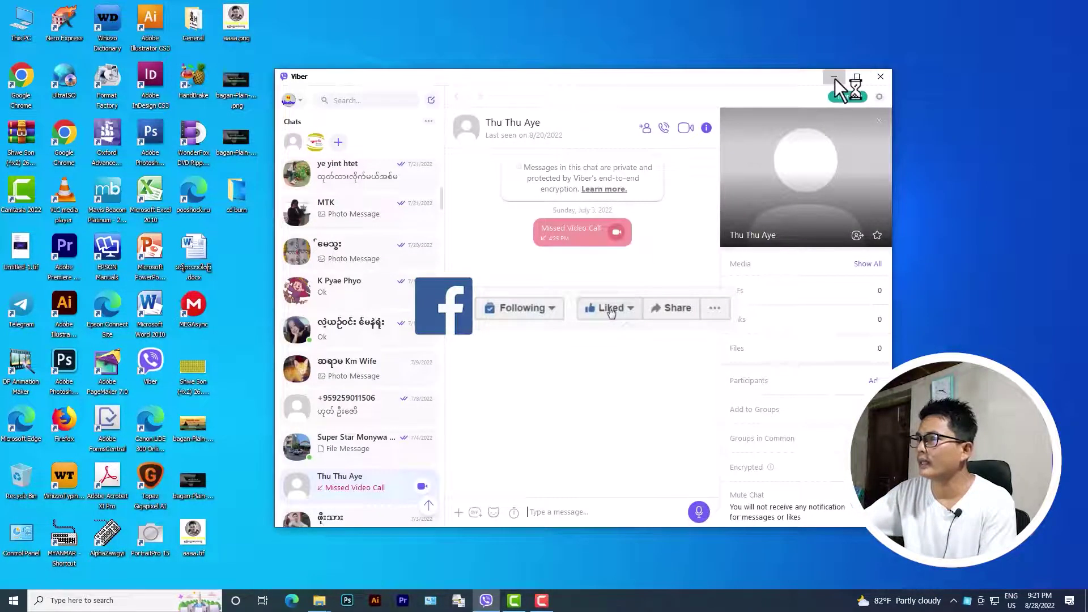
click(881, 77)
Open the ANA folder on the DATA (H:) drive and minimize its window
double_click(27, 39)
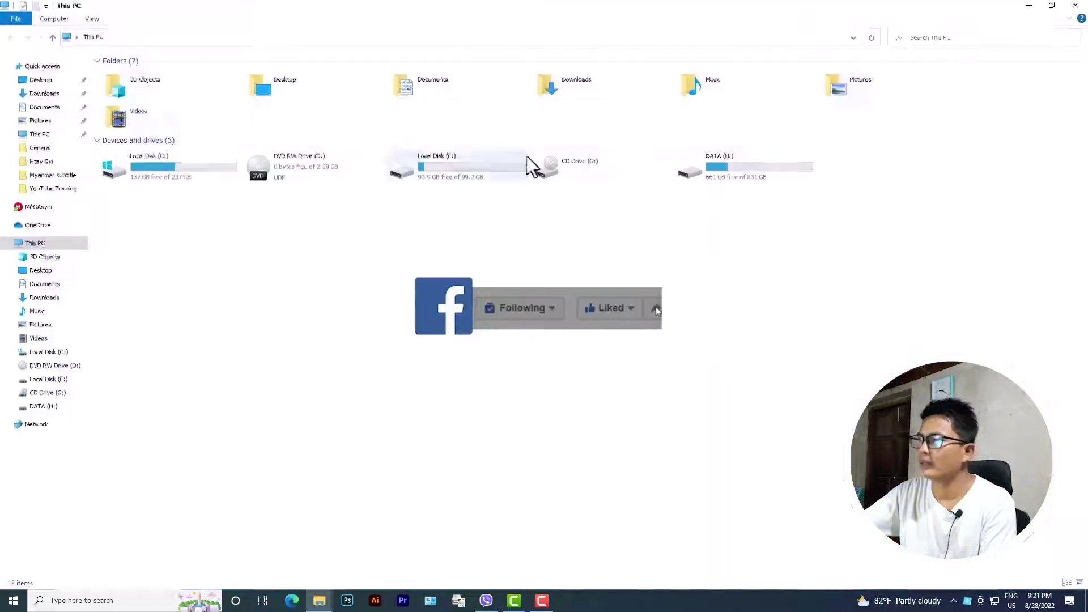
double_click(698, 166)
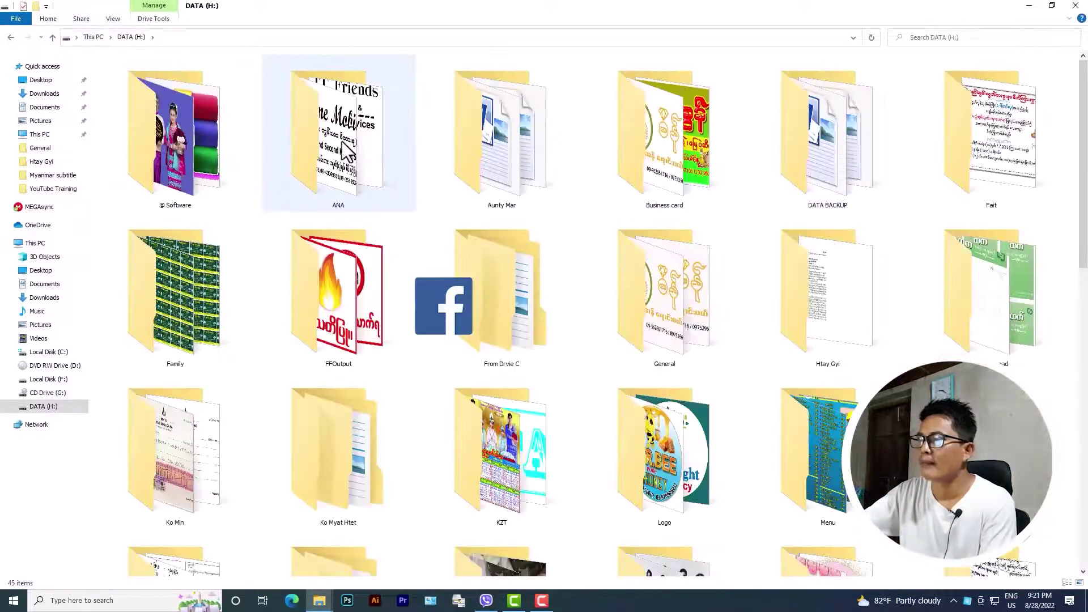
double_click(369, 130)
click(1029, 6)
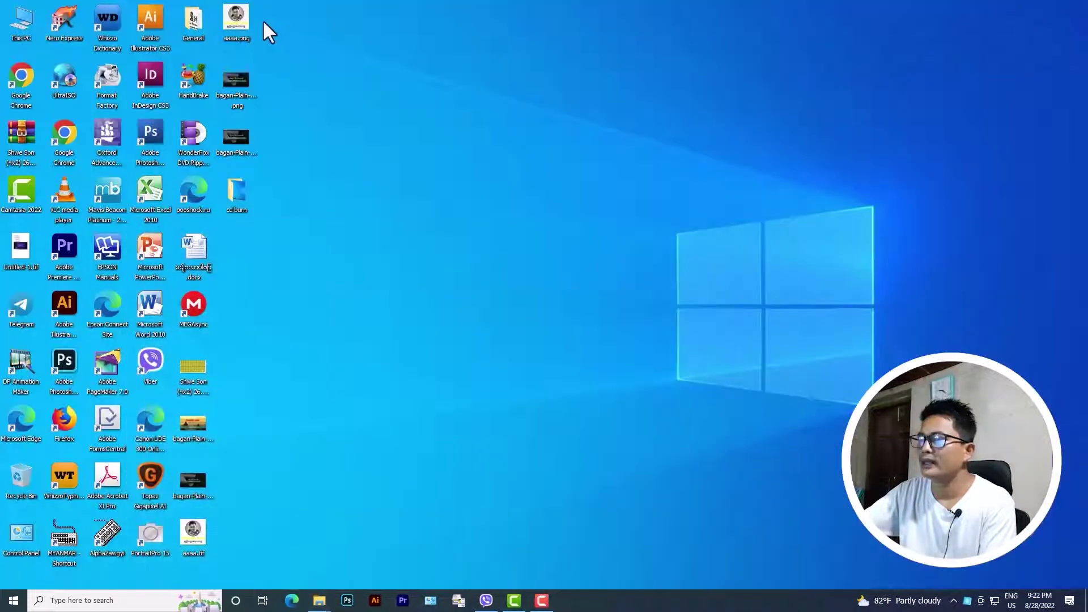
Open the General folder from the desktop, minimize it, and refresh the desktop
double_click(196, 22)
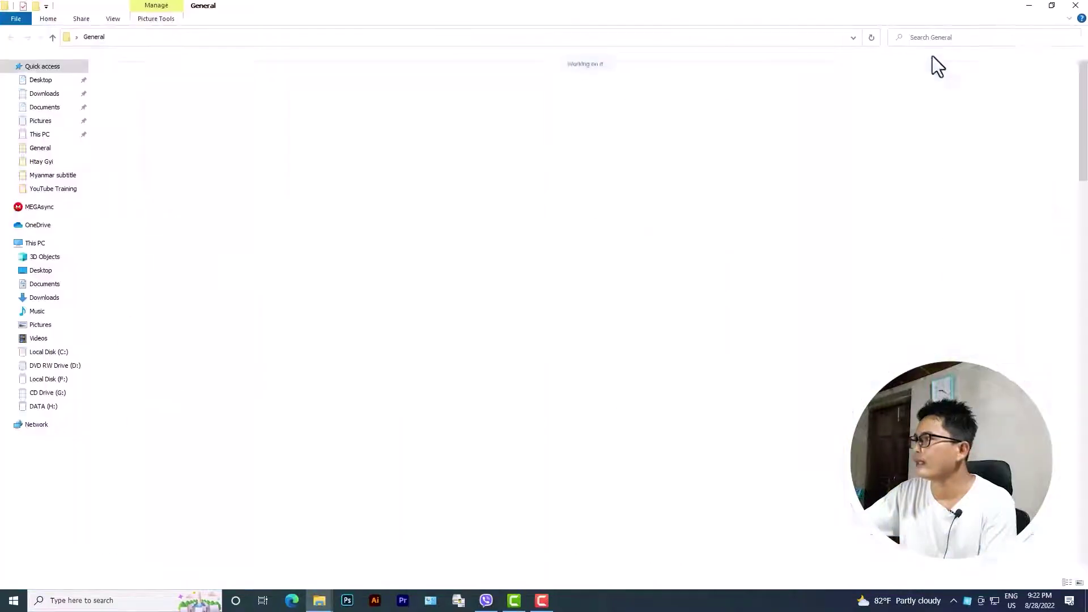
click(1029, 7)
right_click(517, 136)
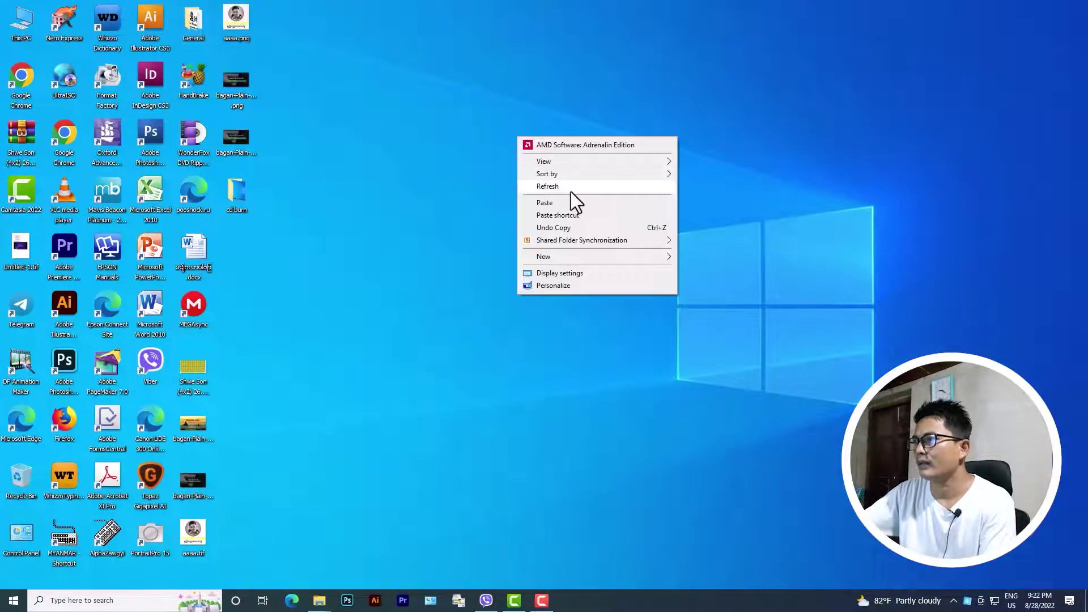
click(573, 191)
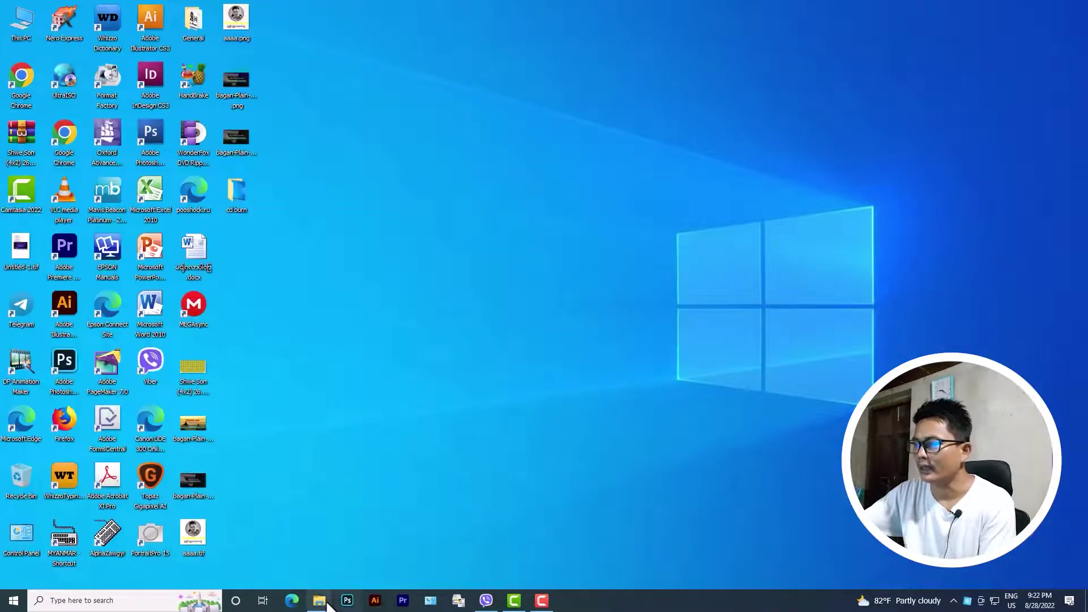
Restore the General, ANA, cd burn and New folder windows one by one using their previews, and minimize them all again
mouse_move(319, 600)
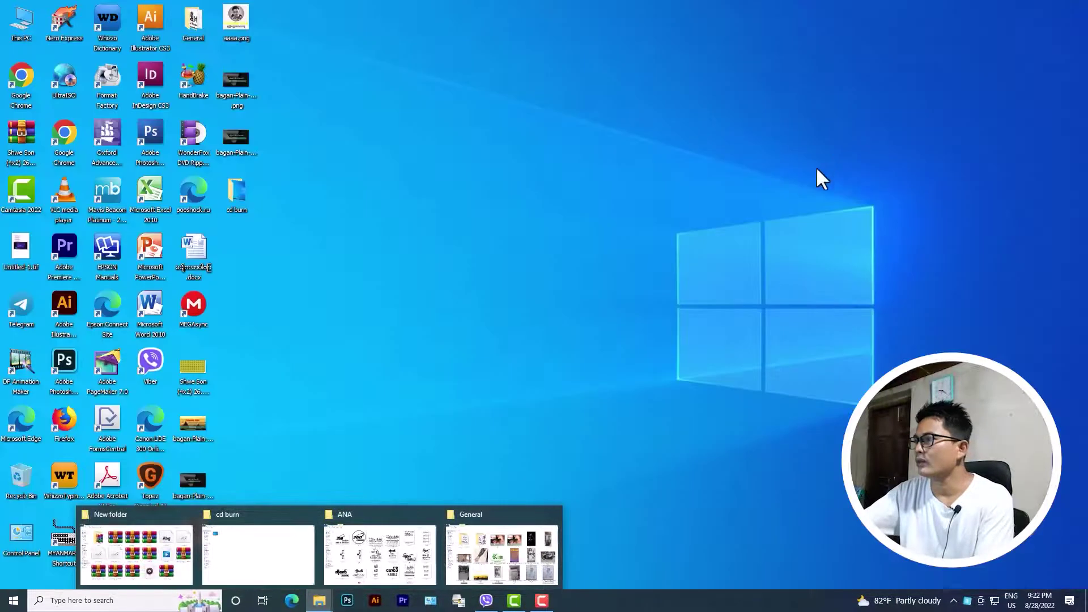
click(481, 536)
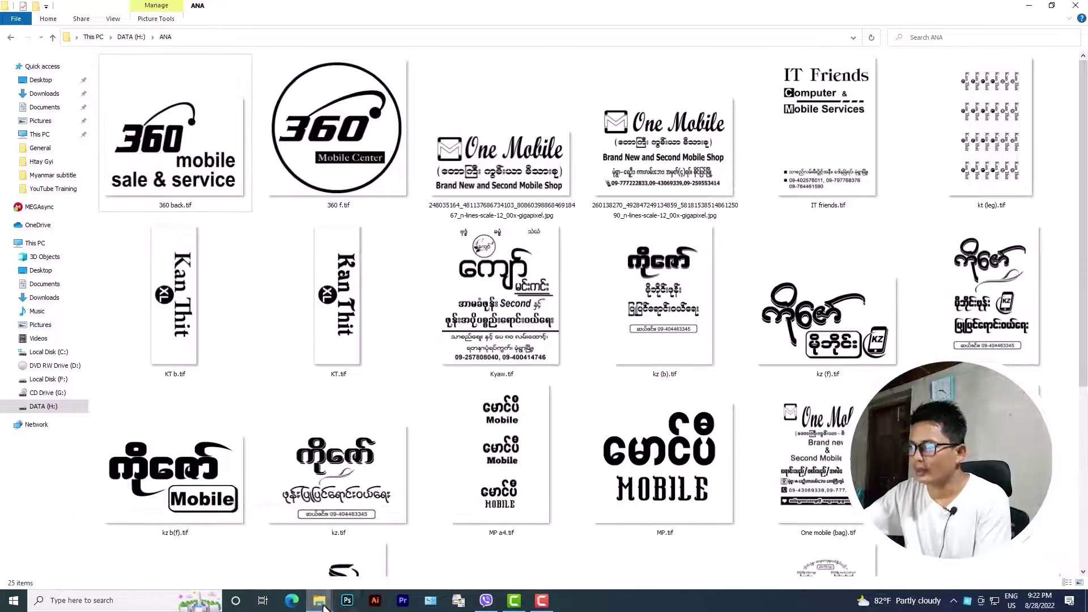
click(291, 581)
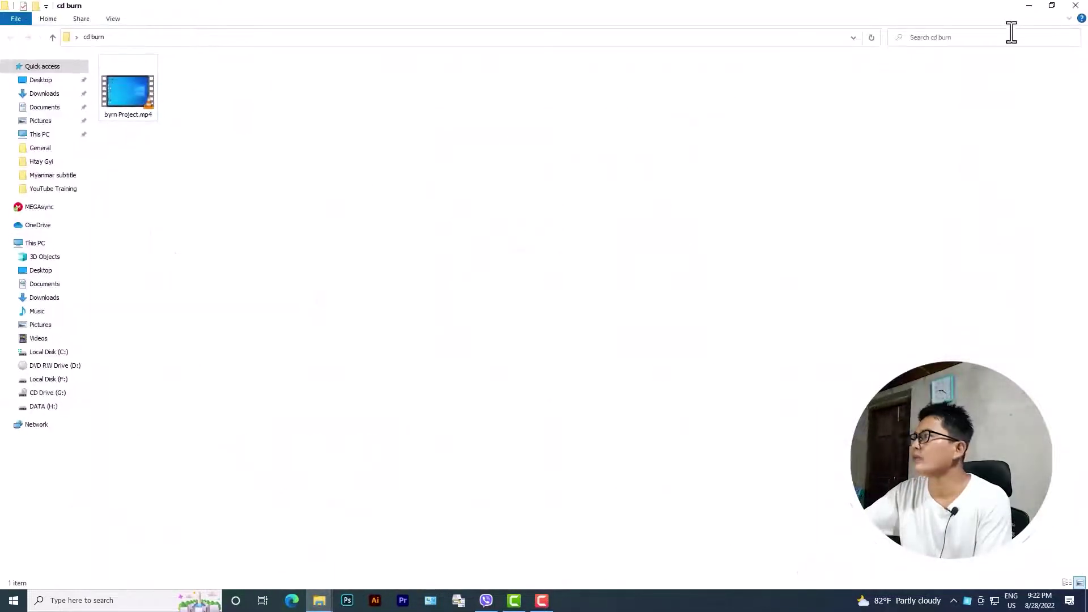
mouse_move(319, 600)
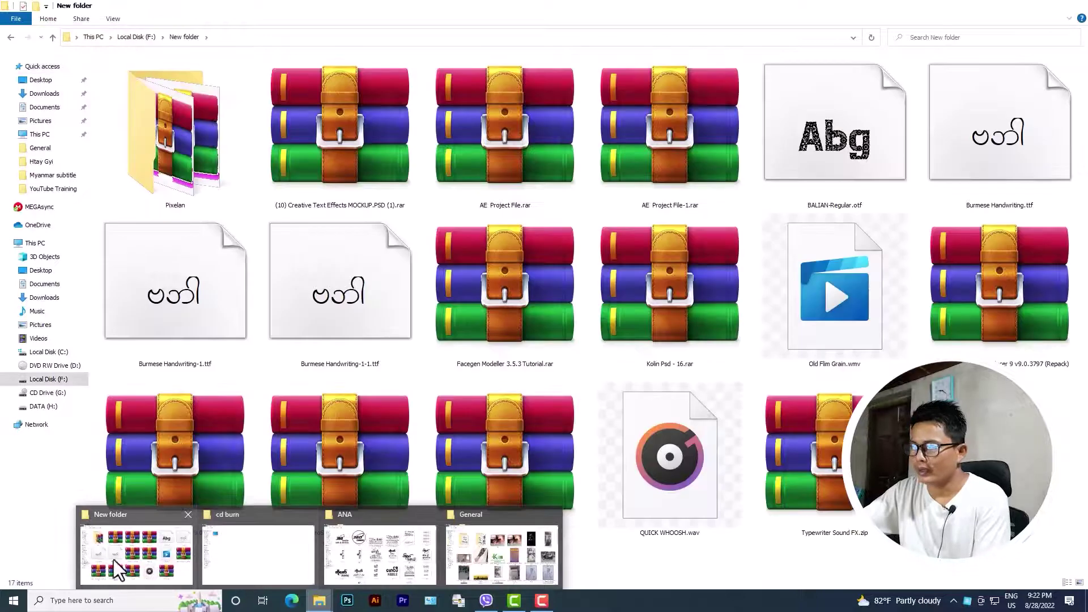
click(113, 560)
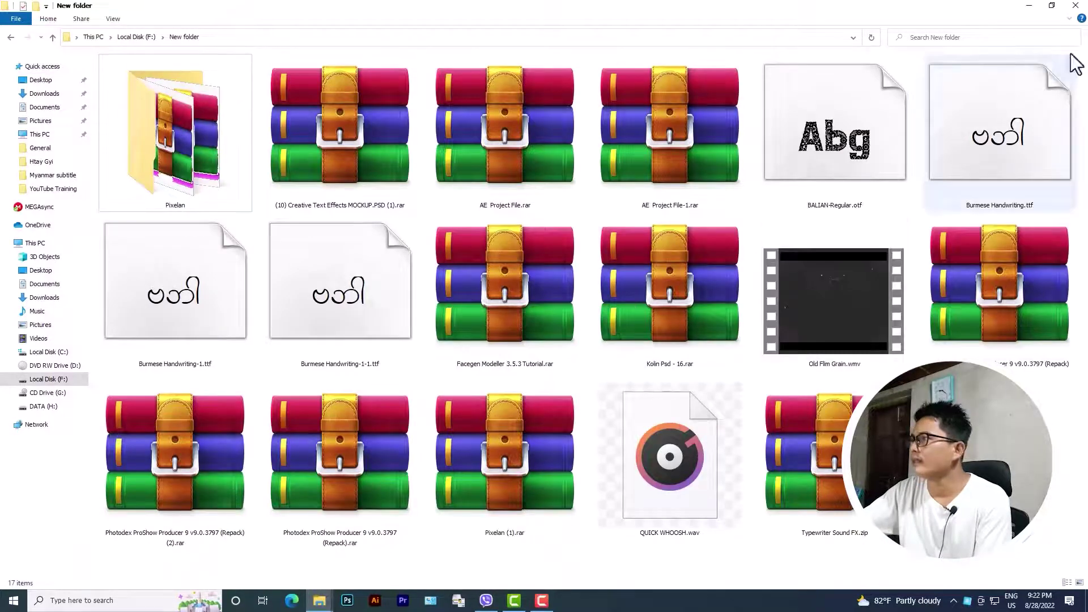
click(1030, 6)
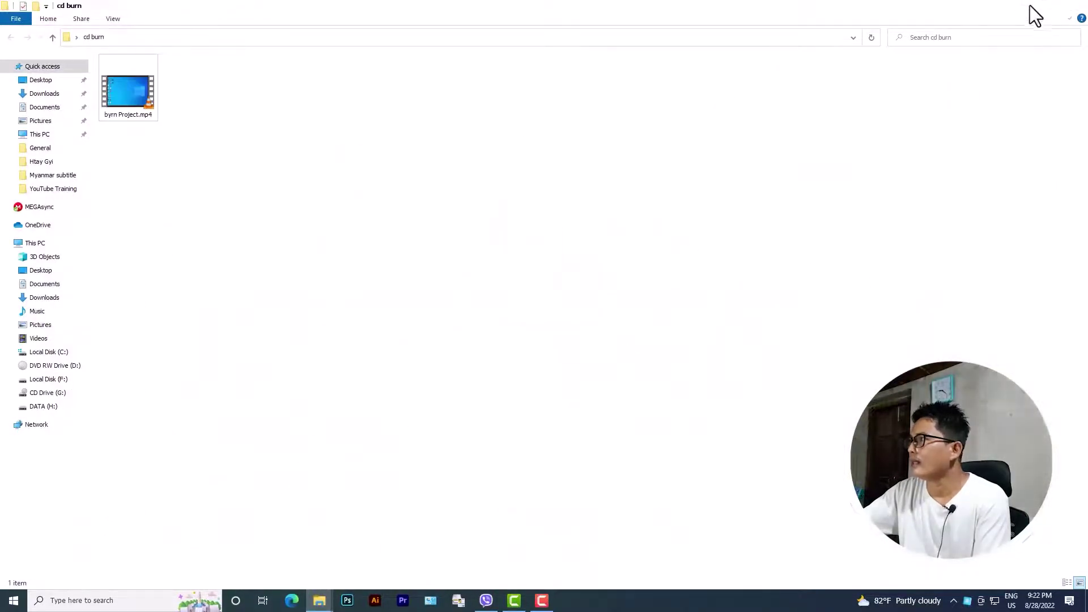
click(1030, 6)
click(1030, 5)
click(1030, 6)
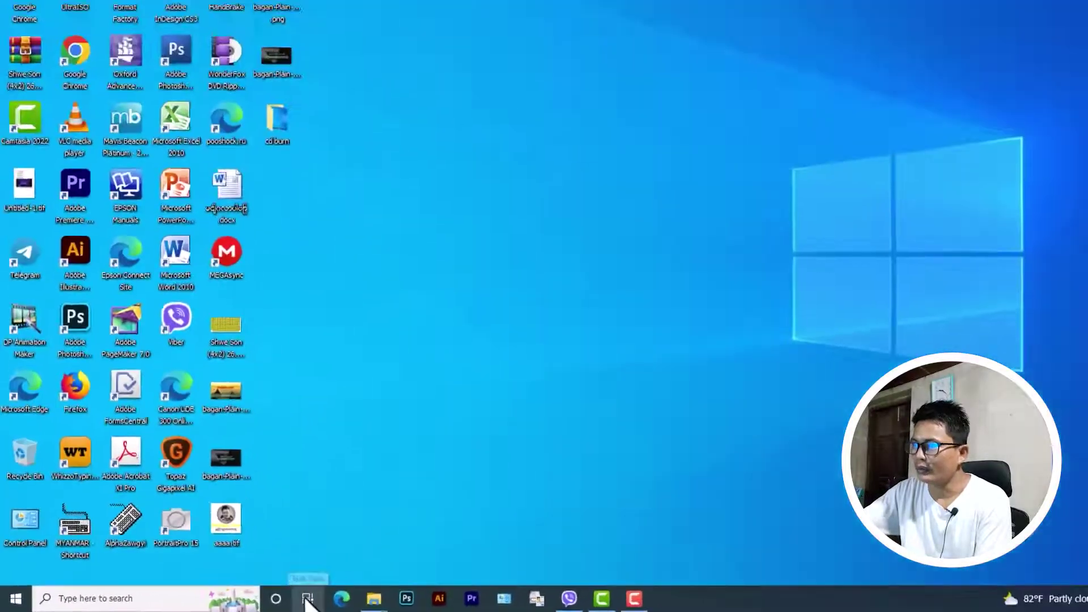
View the open windows and virtual desktops in Task View and return to the desktop
click(300, 599)
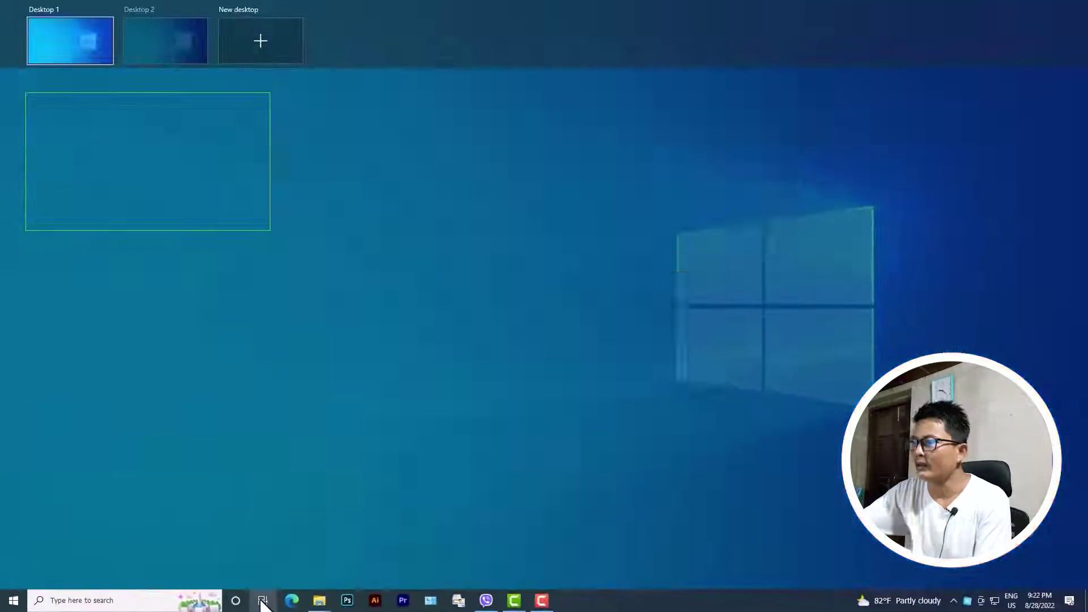
click(611, 454)
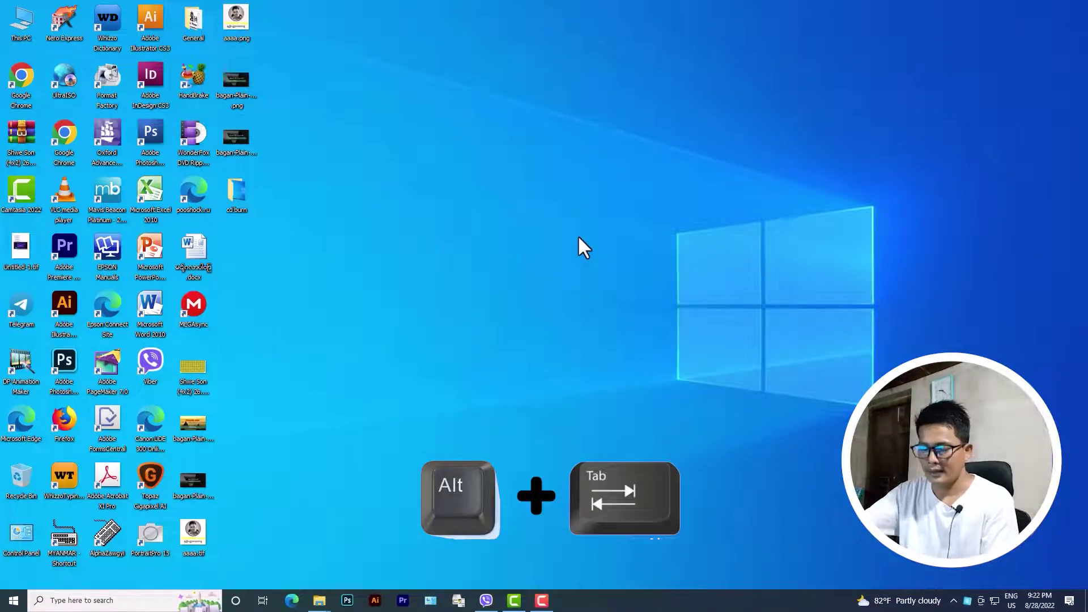
Cycle through the open windows in the window switcher, bringing up the General folder and the ANA folder in turn
key(alt+Tab)
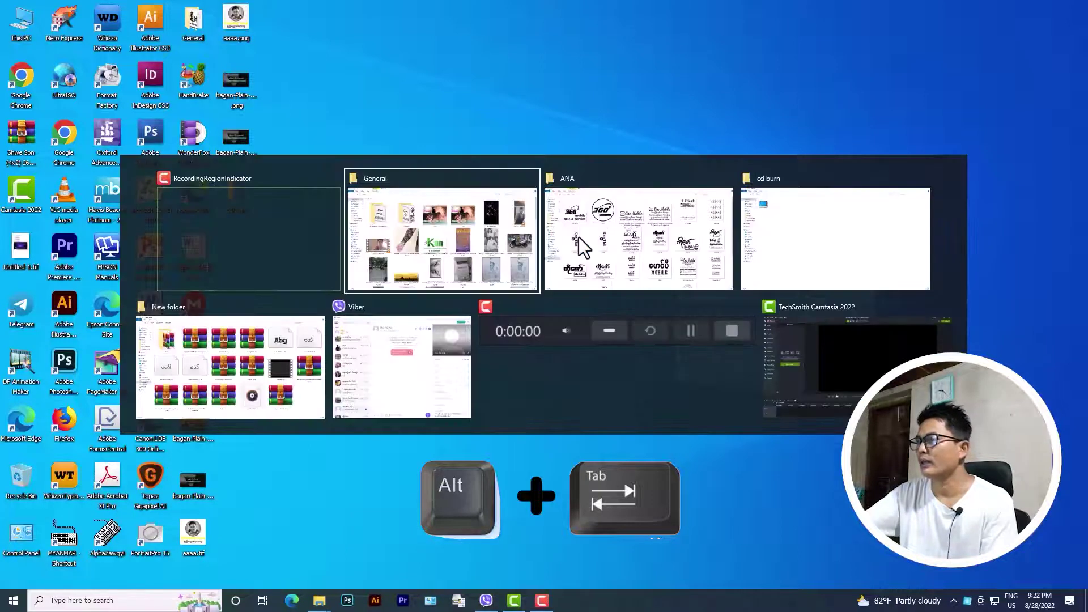
key(alt+Tab)
key(alt+Tab)
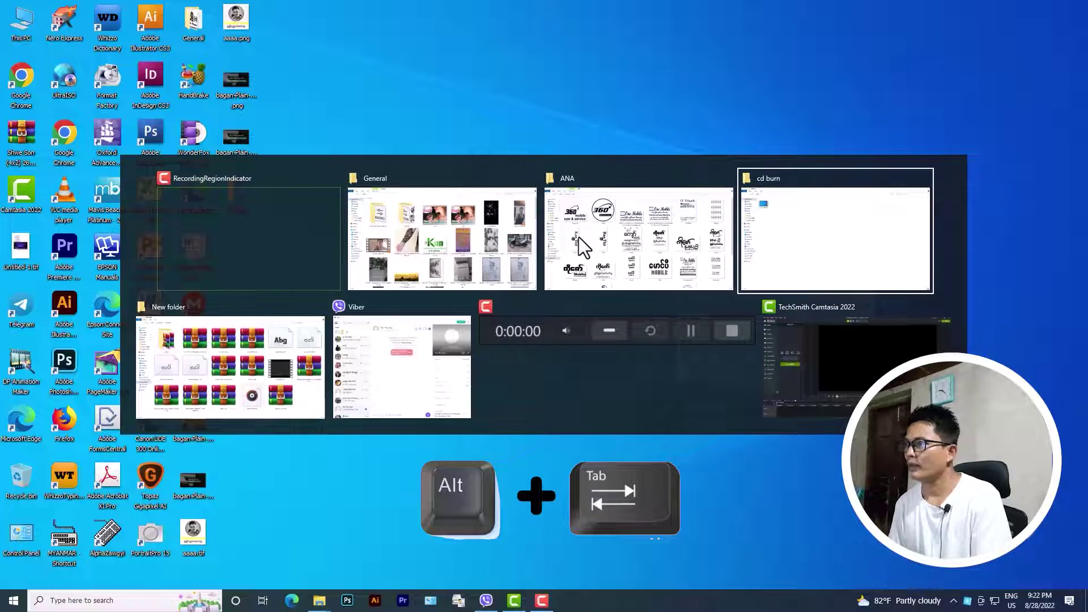
key(alt+Tab)
key(alt+Tab)
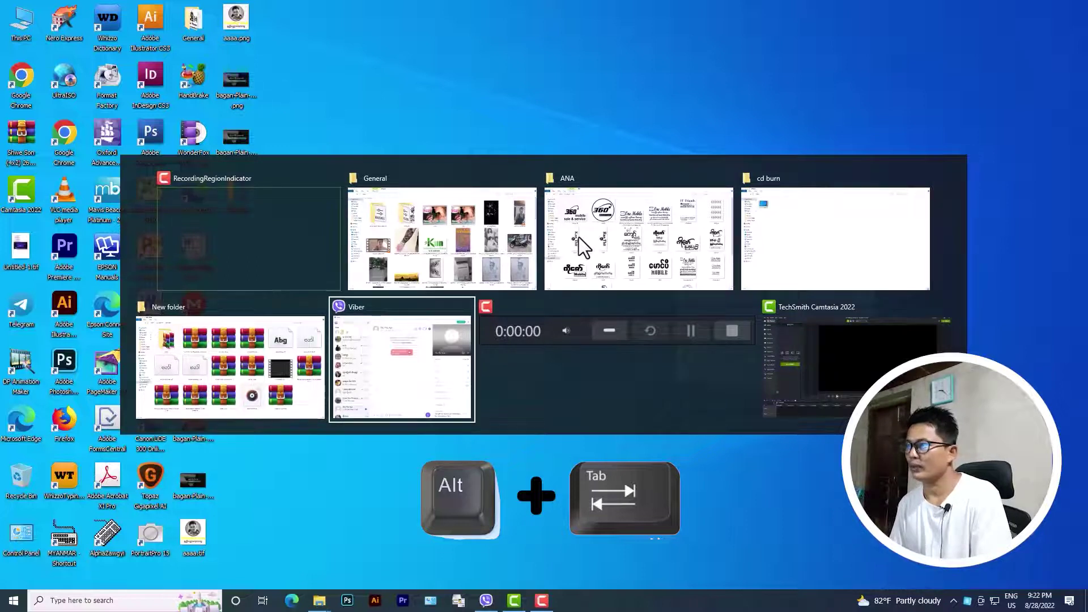
key(alt+Tab)
key(alt+Tab)
key(alt+Tab)
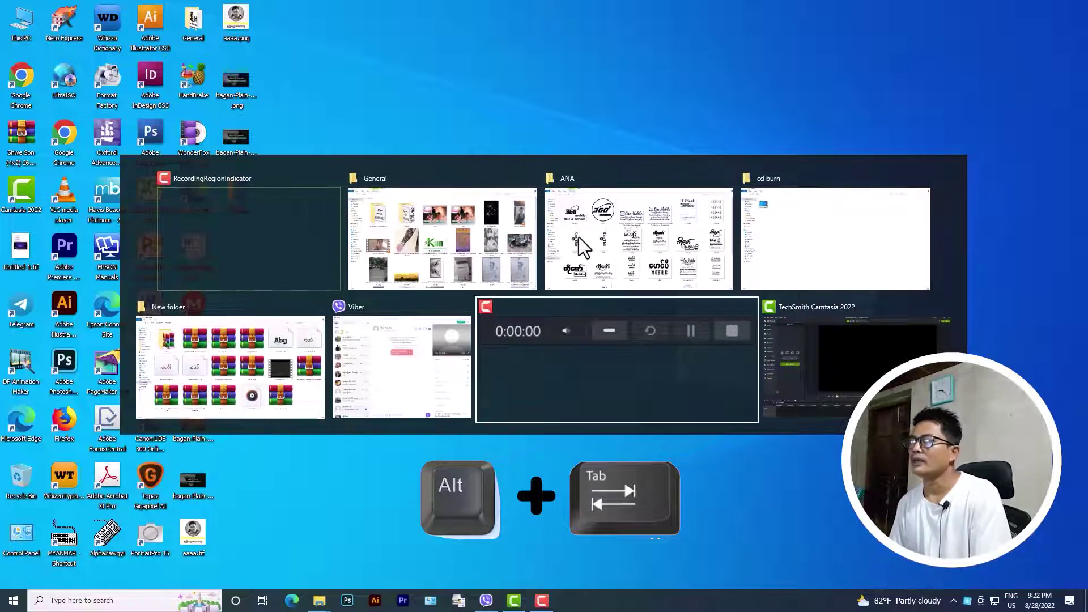
key(alt+Tab)
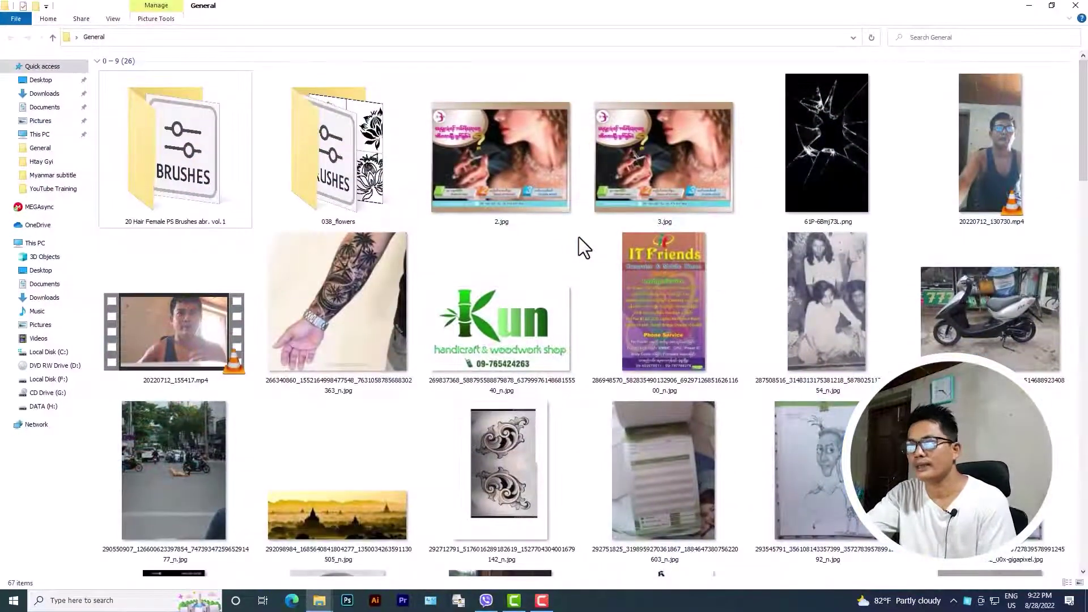
key(alt+Tab)
key(alt+Tab)
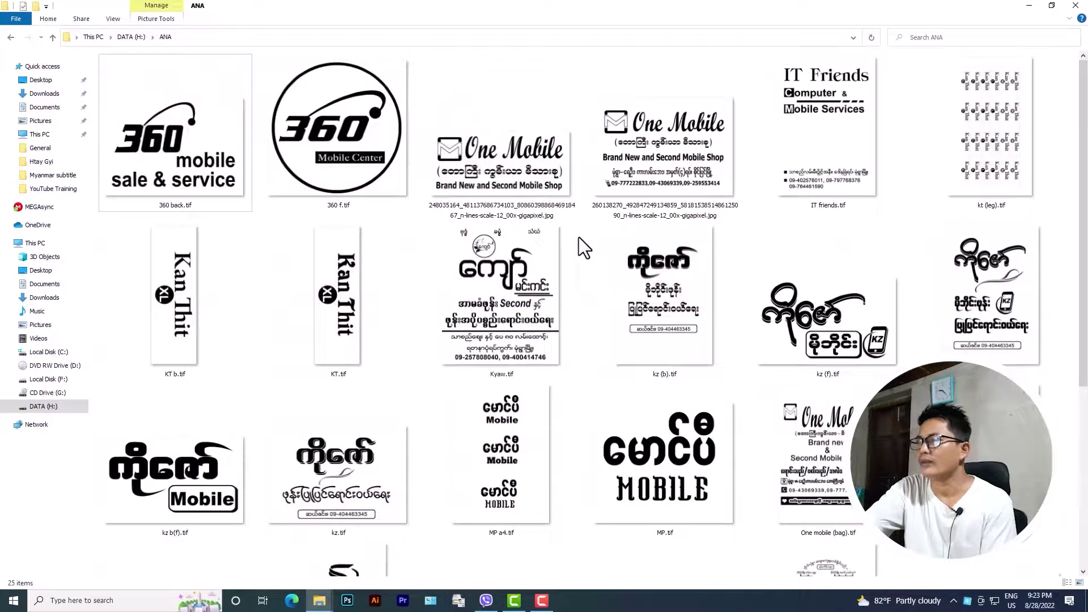
Cycle repeatedly through all open windows in the switcher from the ANA folder and switch back to the General folder
key(alt+Tab)
key(alt+Tab)
key(alt+Tab)
key(alt+Tab)
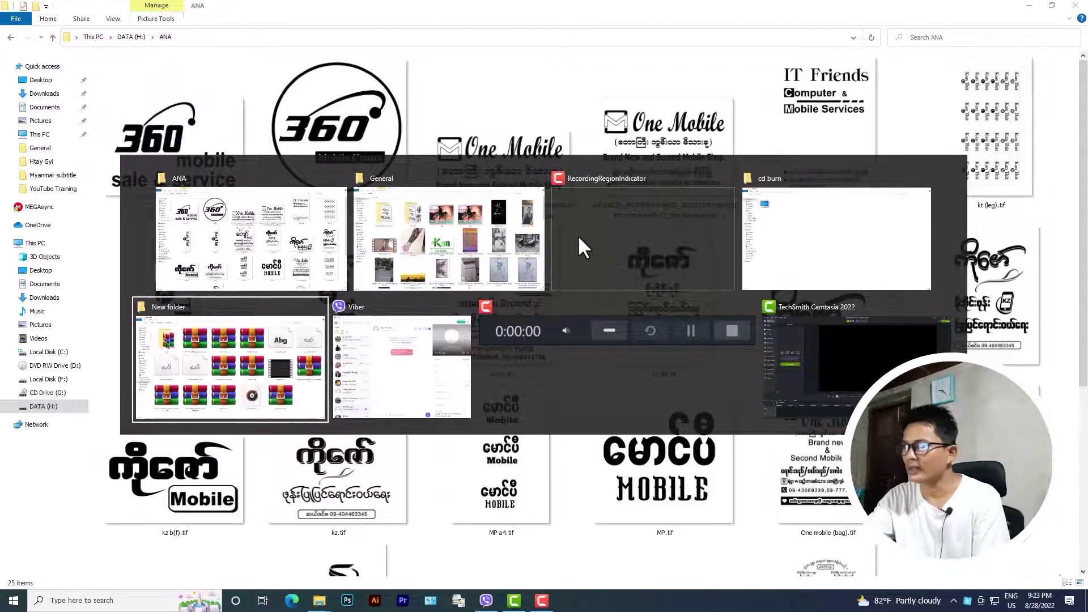
key(alt+Tab)
key(alt+Tab)
key(alt+Tab)
key(alt+Tab)
key(alt+Tab)
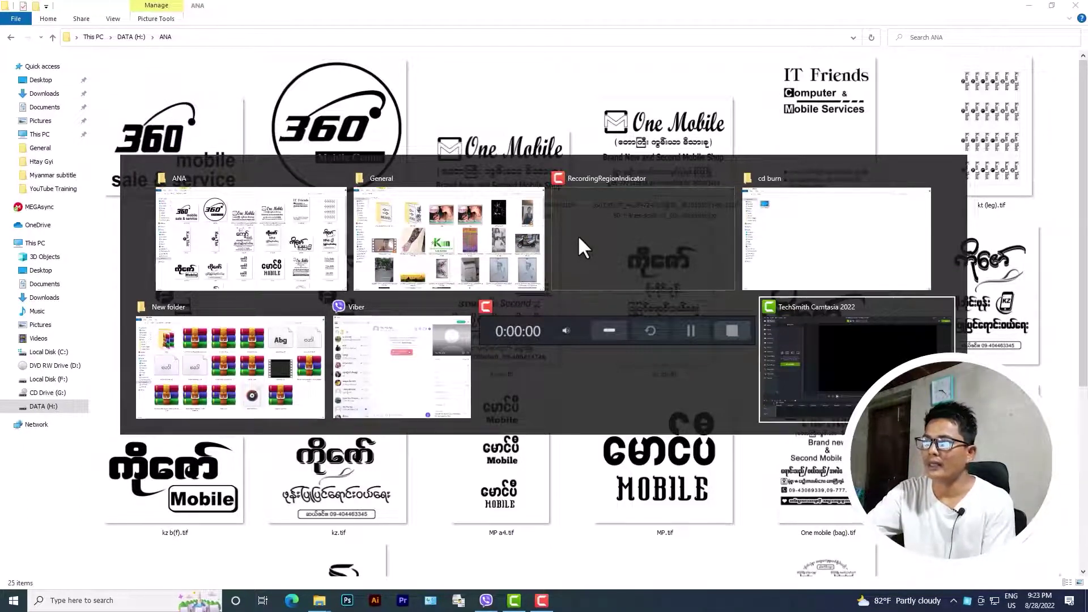
key(alt+Tab)
key(alt+Tab)
key(alt+Tab)
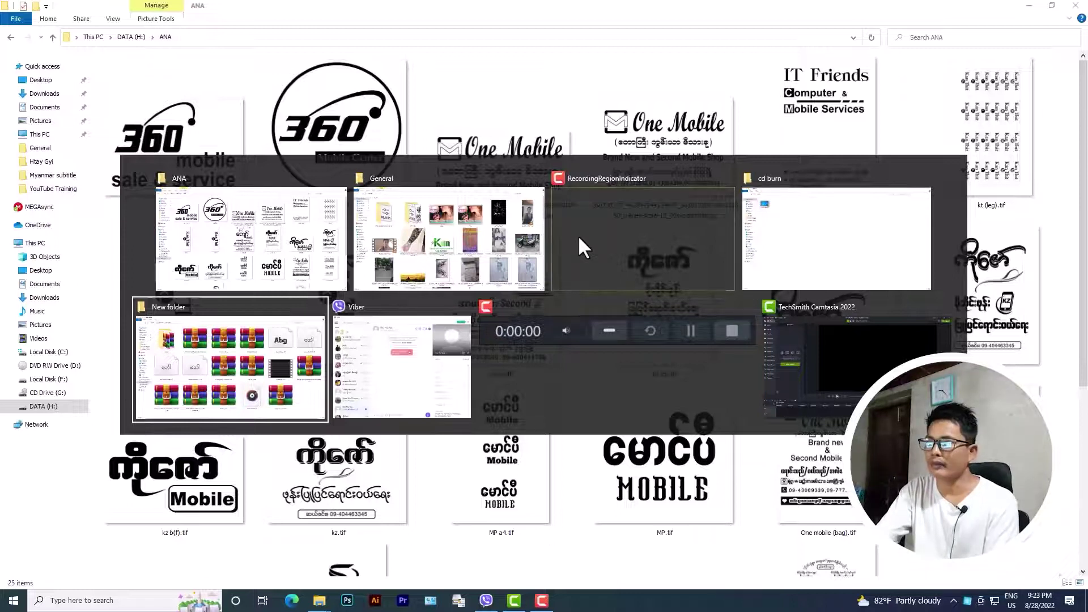
key(alt+Tab)
key(alt+Tab)
key(alt+Tab)
key(alt+Tab)
key(alt+Tab)
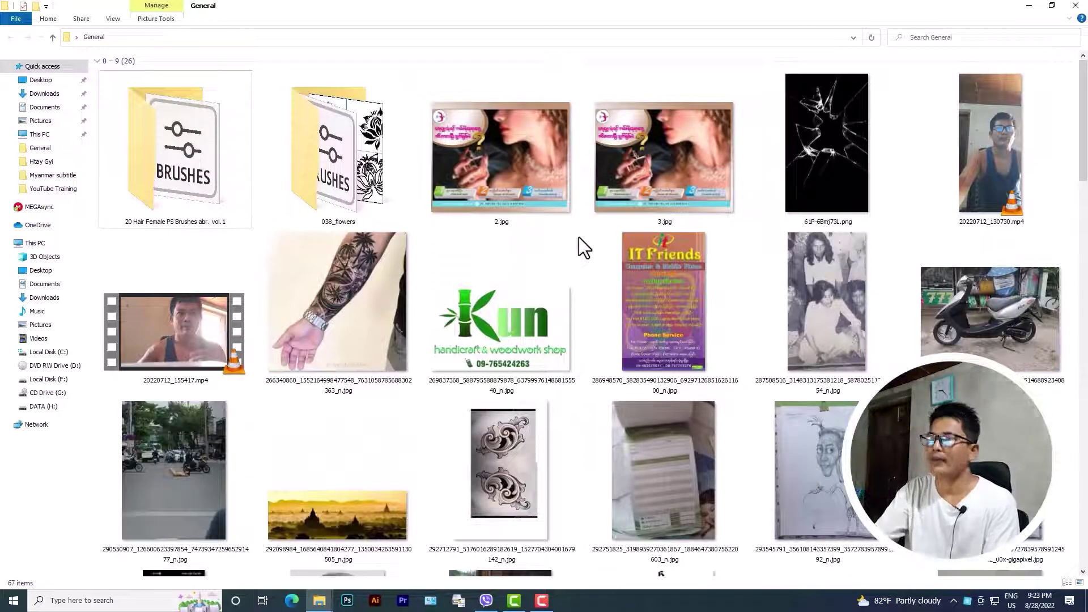
Minimize the General window, restore the cd burn window, and minimize both cd burn and ANA to clear the desktop
click(1030, 6)
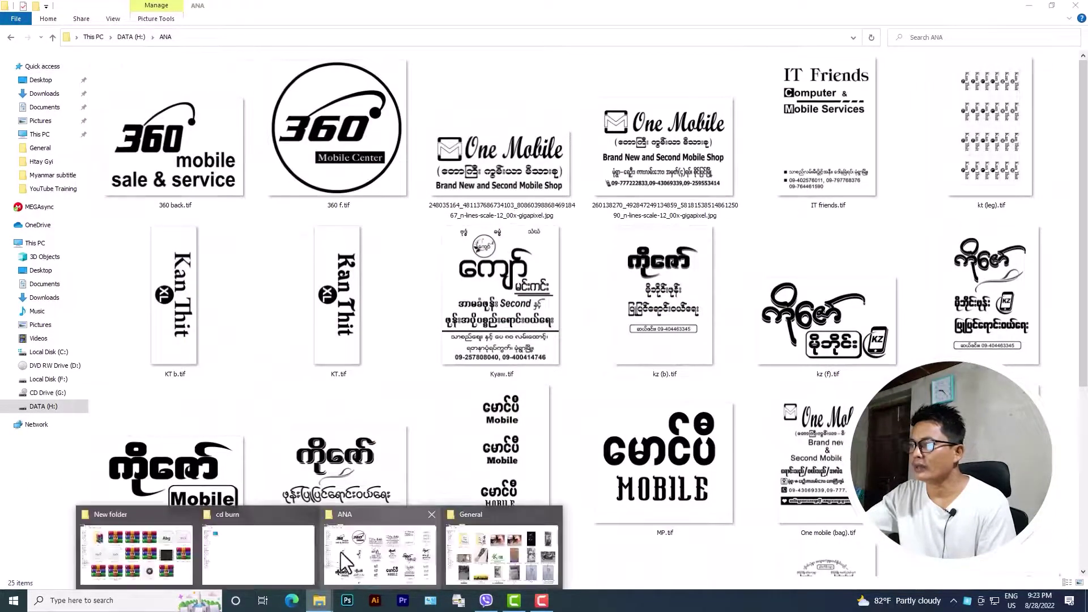
mouse_move(320, 600)
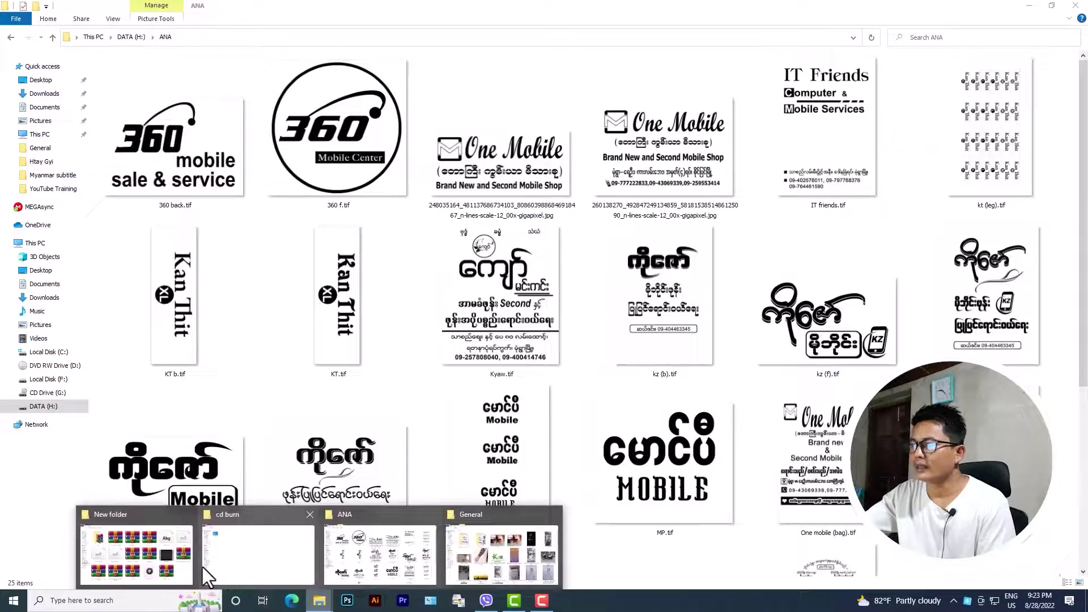
click(210, 561)
click(1027, 6)
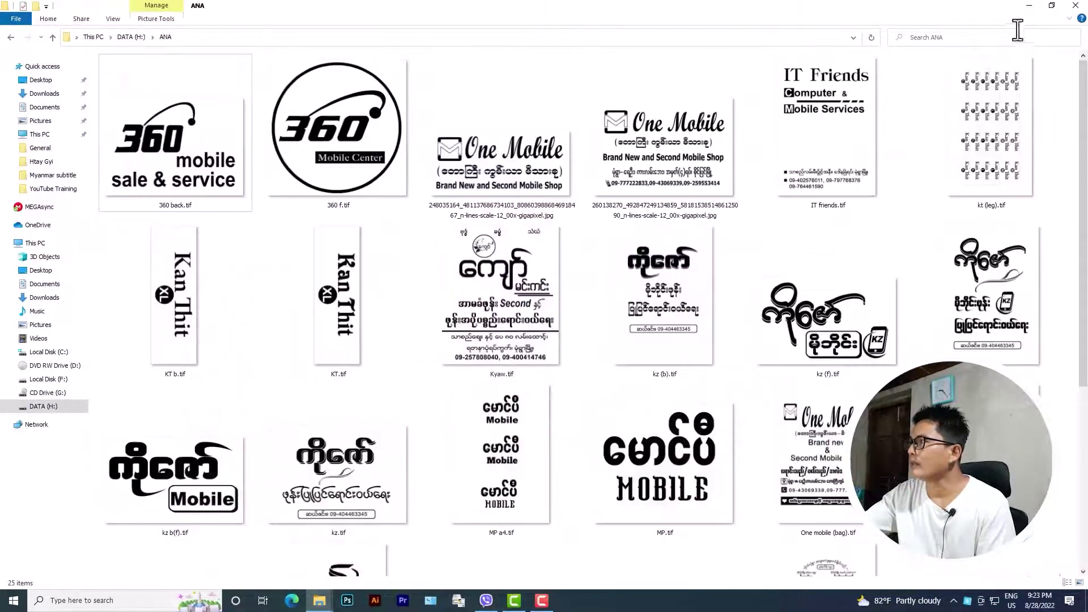
click(1029, 9)
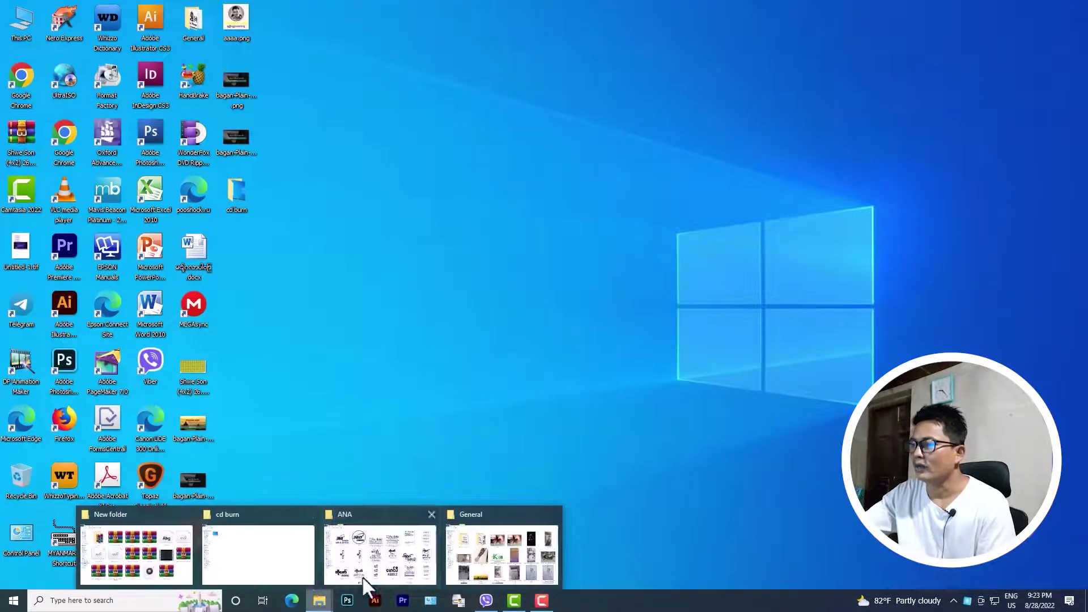
Restore the cd burn, New folder, ANA and General windows one after another from the File Explorer previews
click(292, 565)
mouse_move(319, 601)
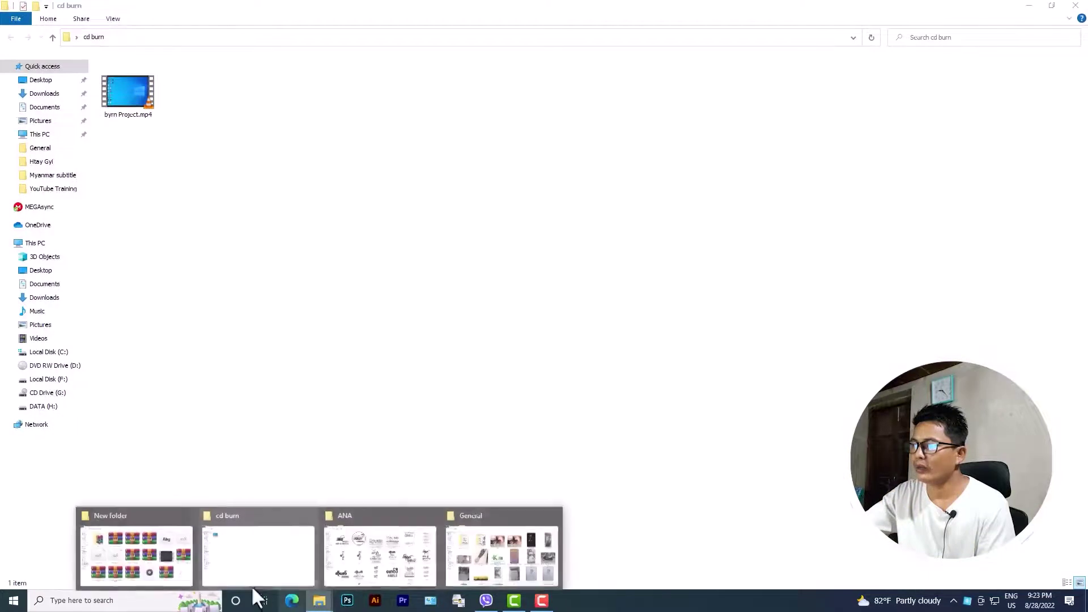
click(175, 559)
click(393, 559)
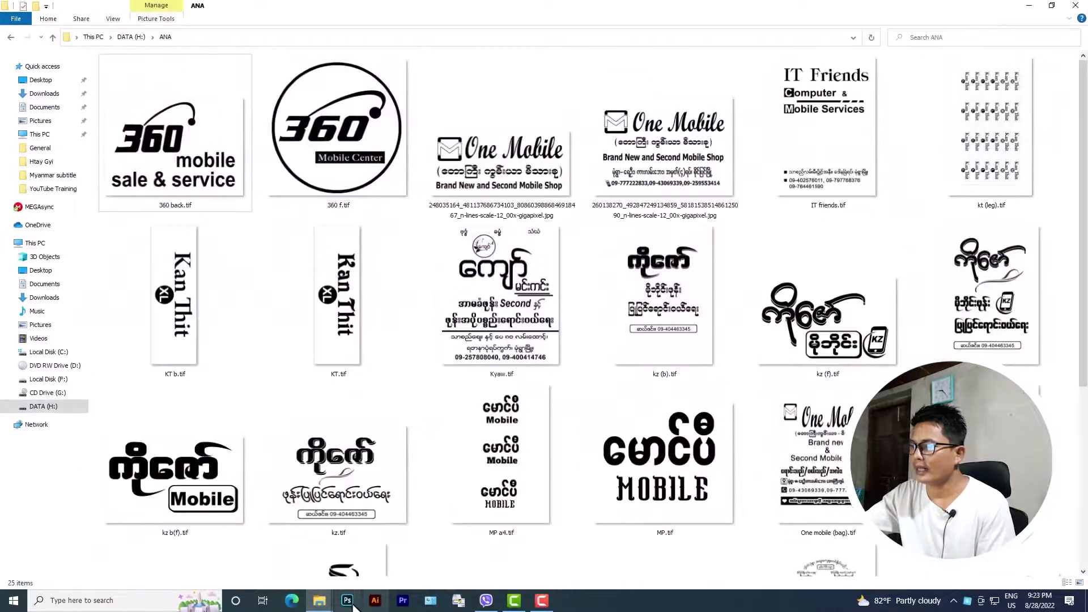
click(513, 546)
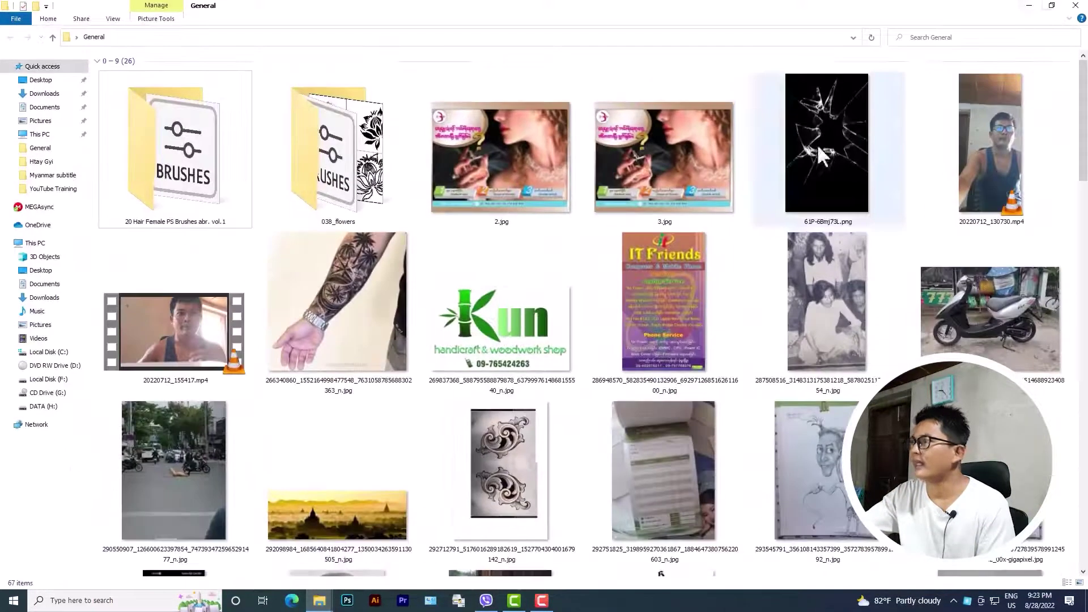
Minimize the open folder windows one by one until the desktop is clear
click(1029, 6)
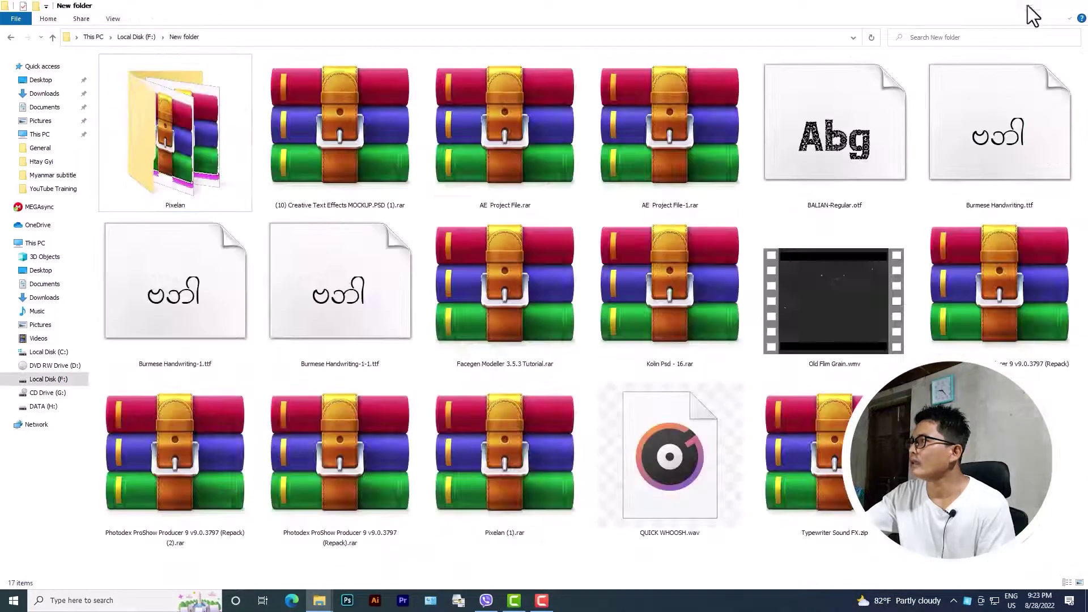
click(1029, 7)
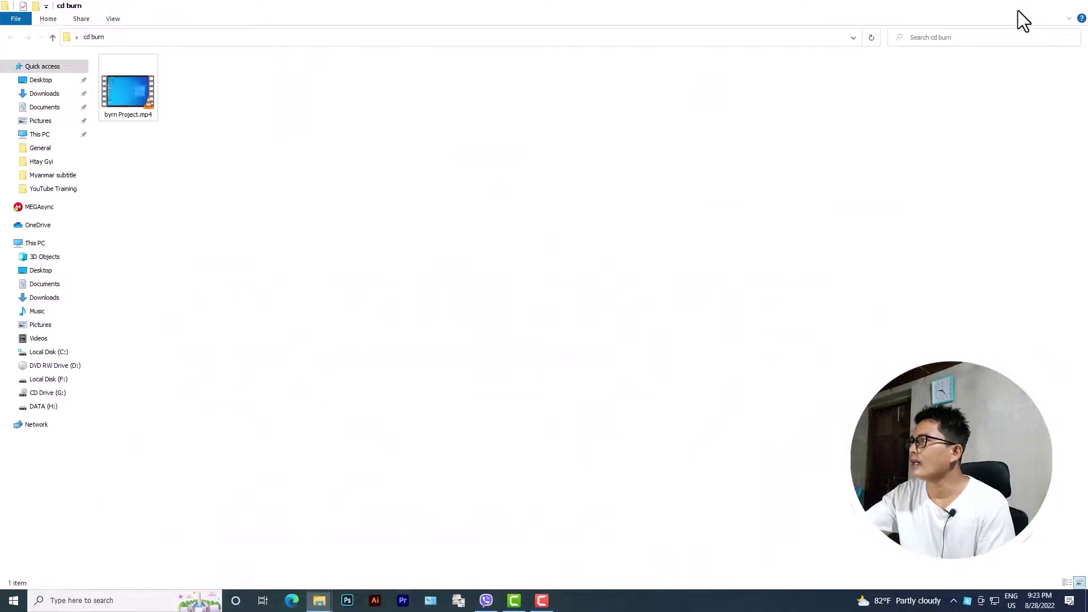
click(1030, 7)
Restore New folder, cd burn, ANA and General in turn, and minimize all windows at once to show the desktop
mouse_move(319, 601)
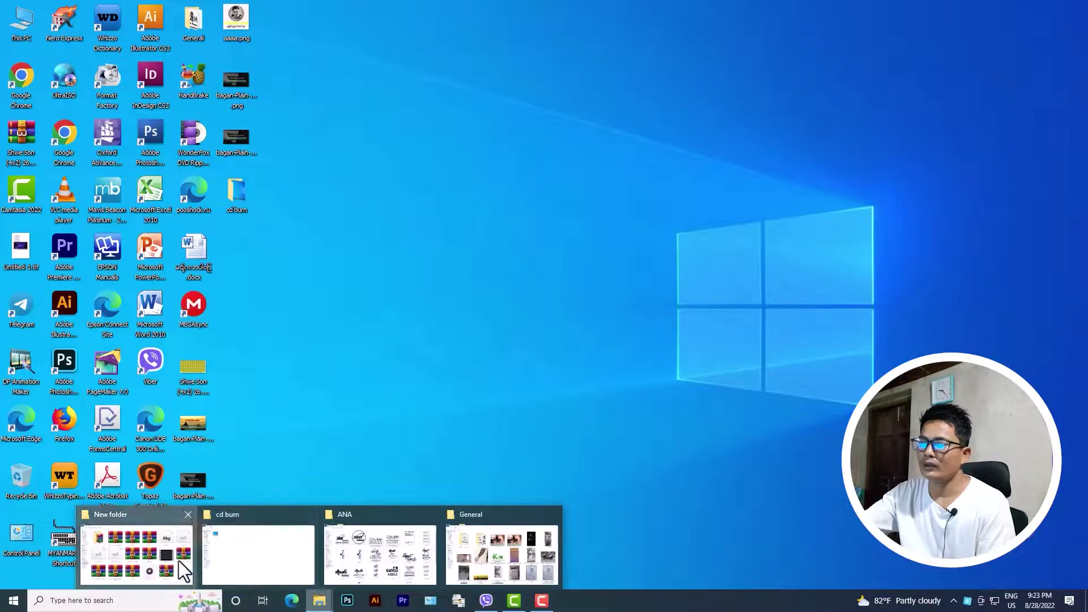
click(179, 560)
click(296, 566)
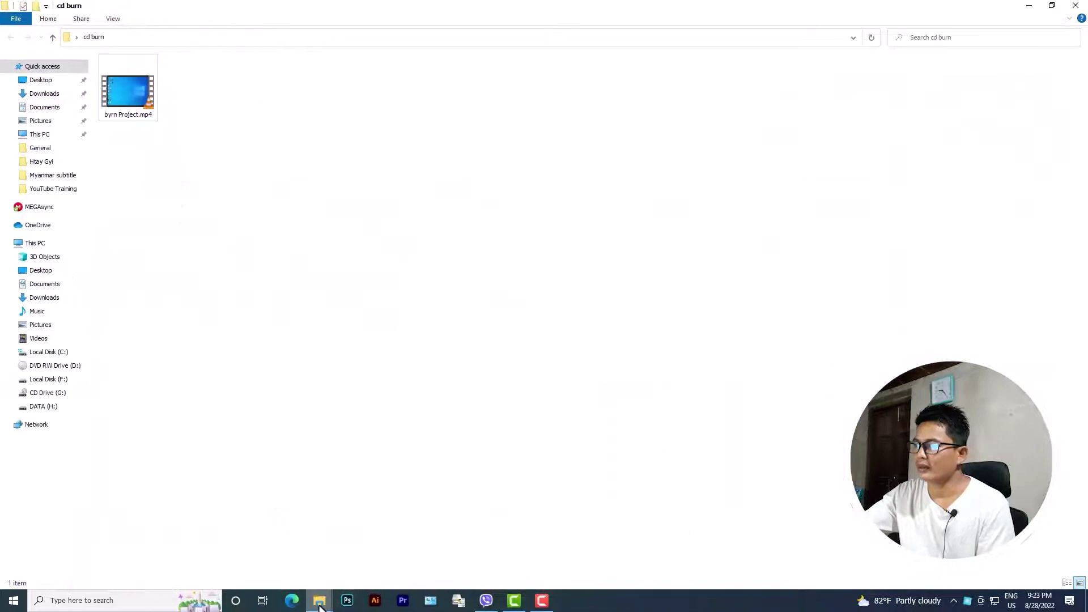
click(344, 568)
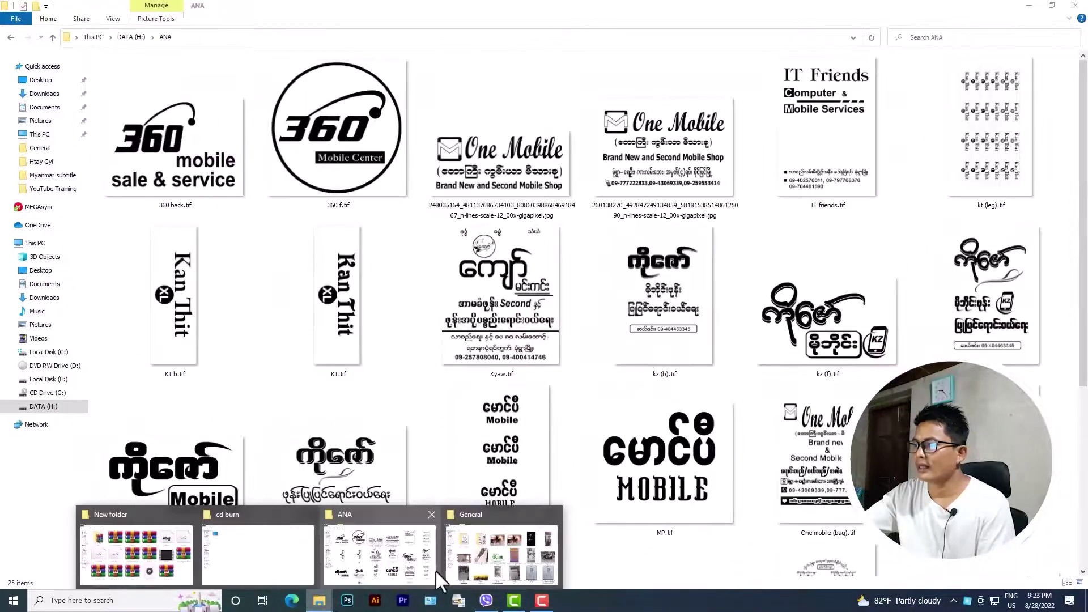
click(501, 553)
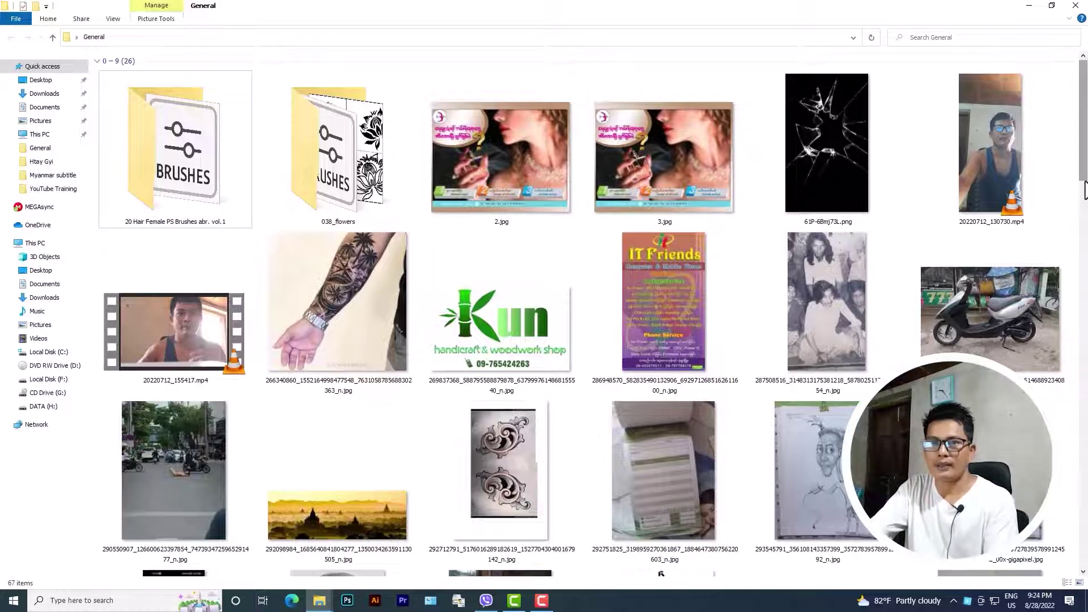
key(super+d)
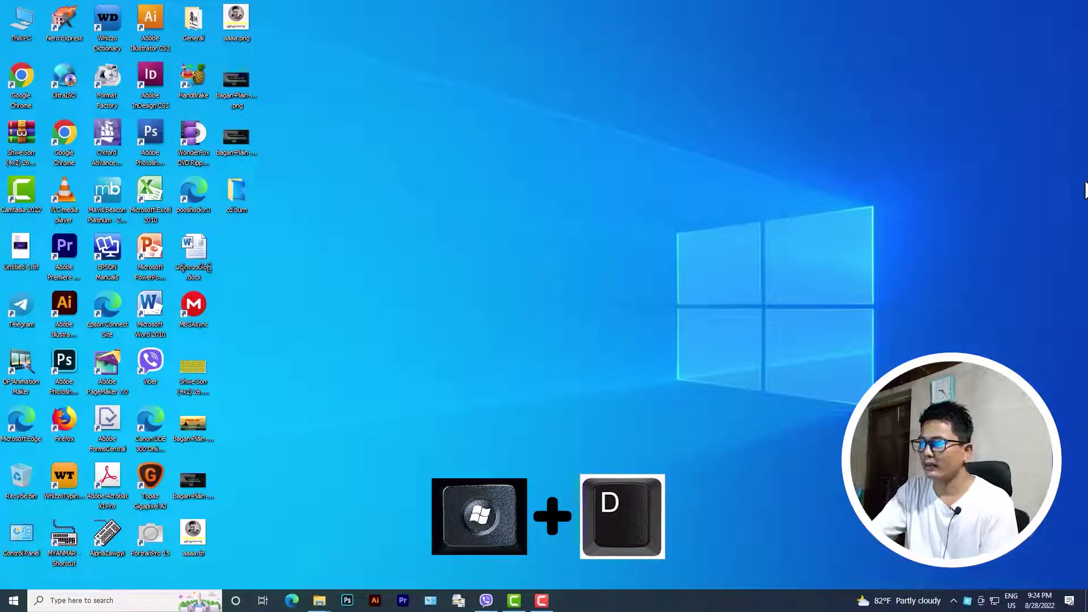
Bring up the ANA folder with the window switcher and return to the desktop by minimizing everything at once
key(alt+Tab)
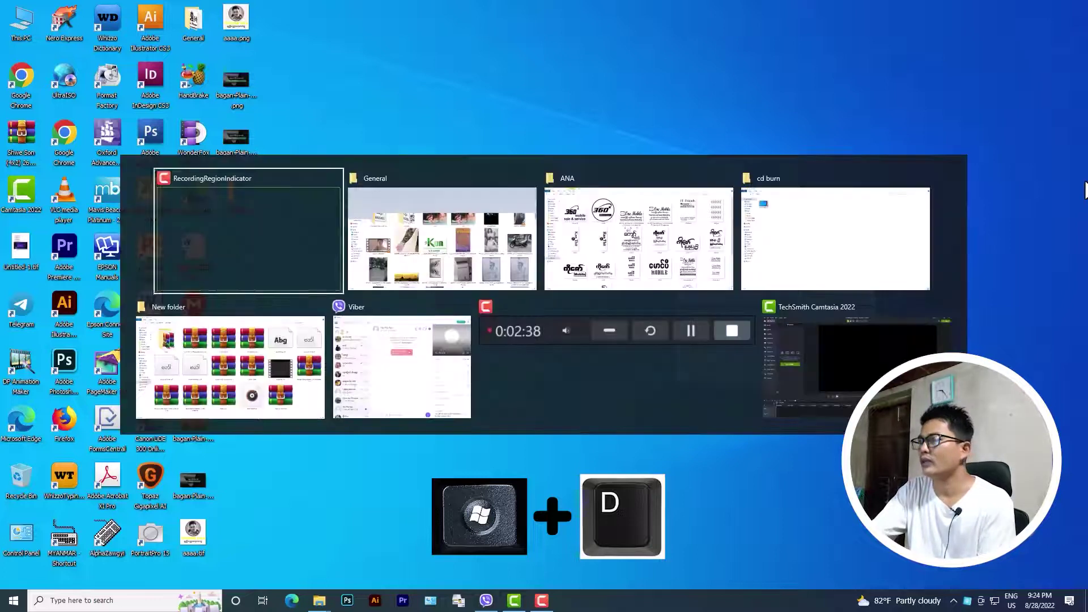
key(alt+Tab)
key(alt+Tab)
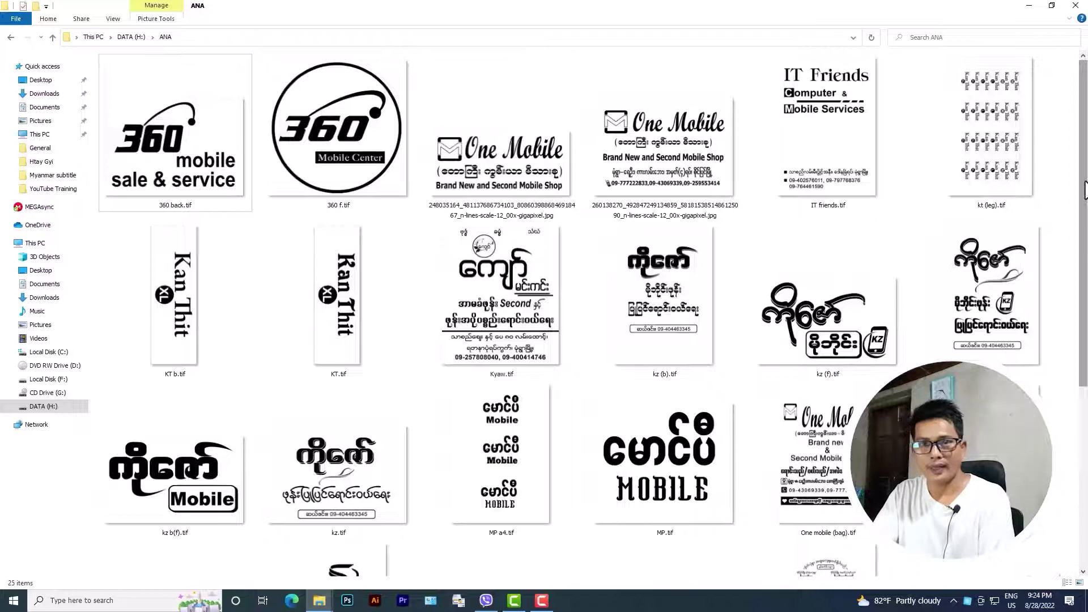
key(super+d)
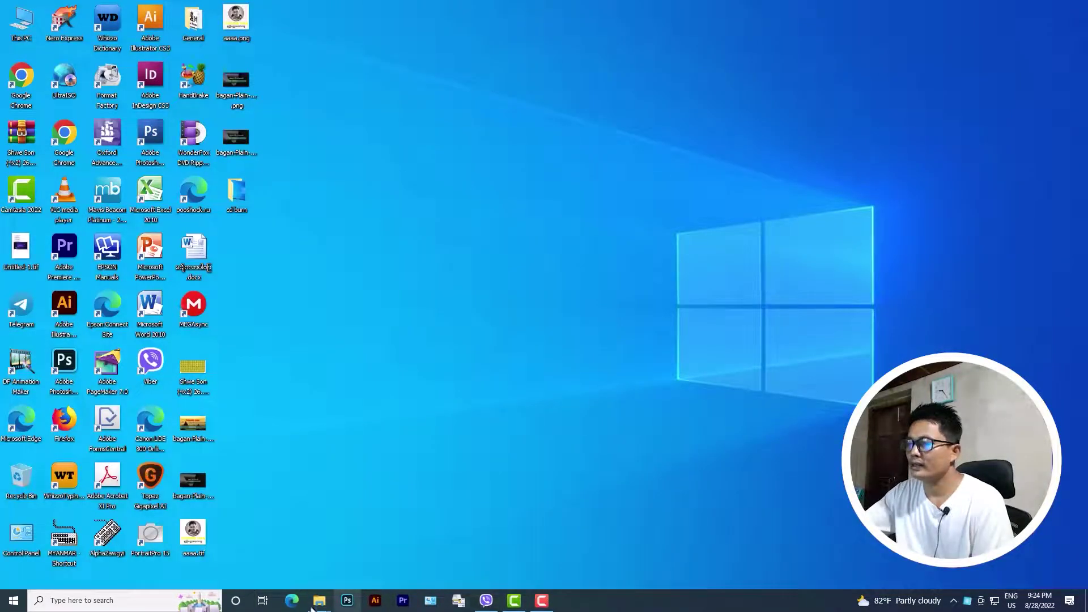
Restore the General window and the ANA window from the File Explorer previews
mouse_move(318, 607)
click(471, 533)
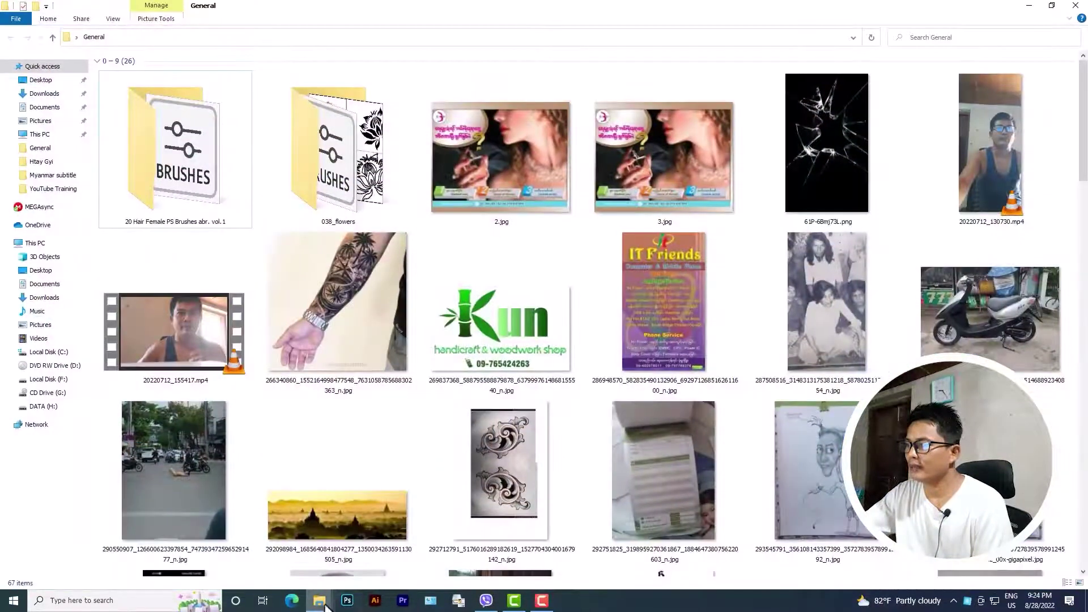
click(355, 564)
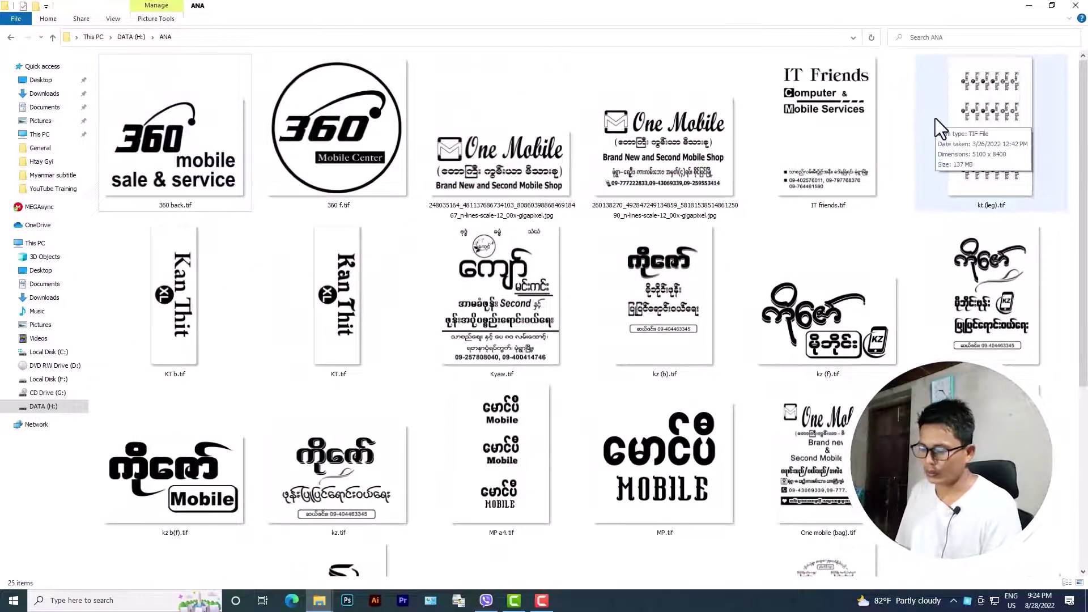
Close the ANA window and the General window with the close-window shortcut
key(alt)
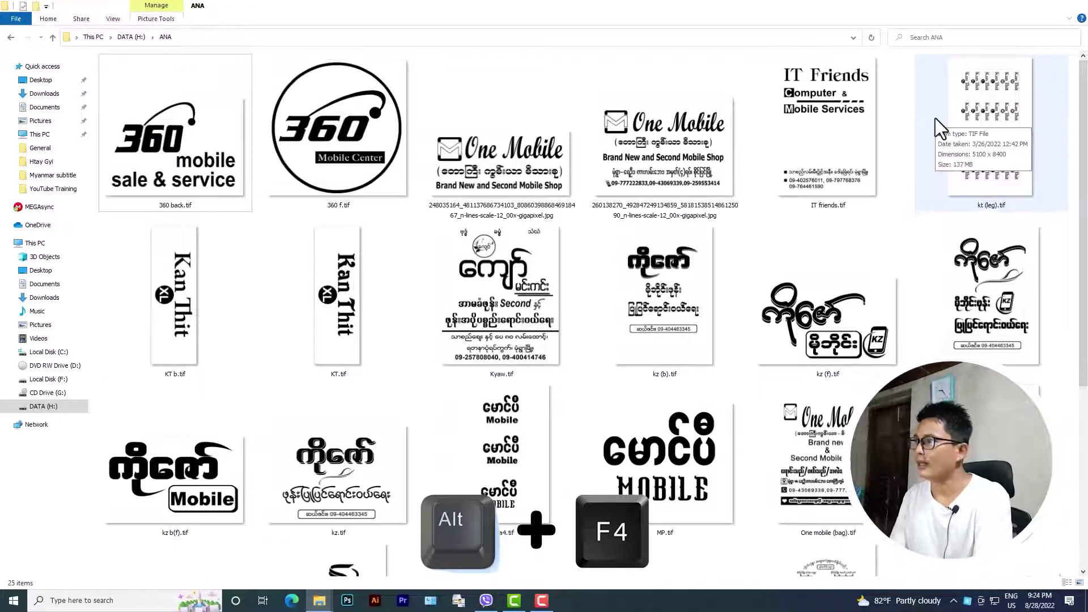
key(alt+F4)
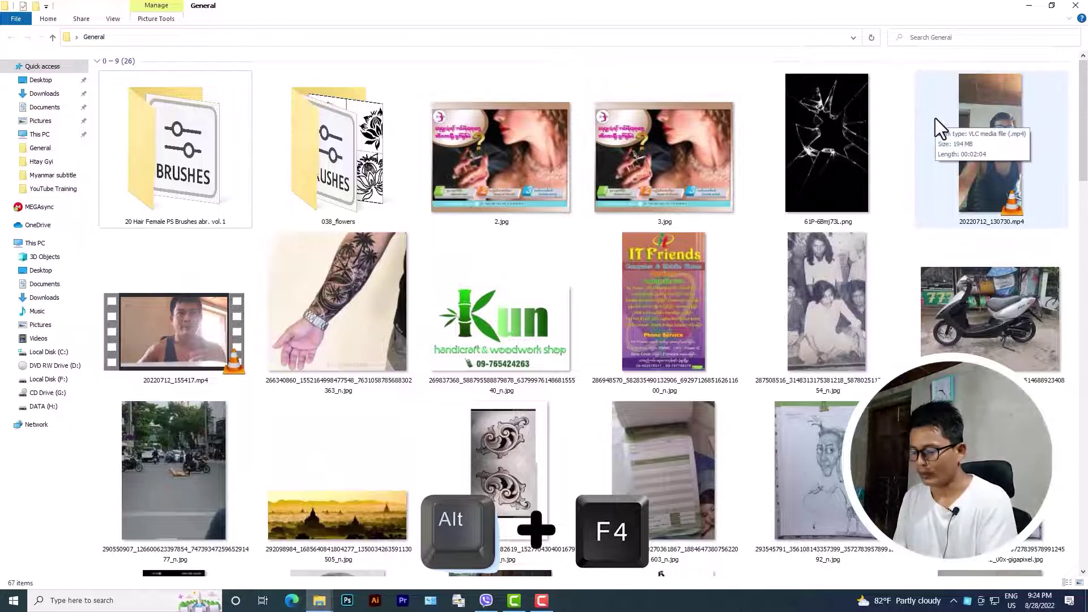
key(alt+F4)
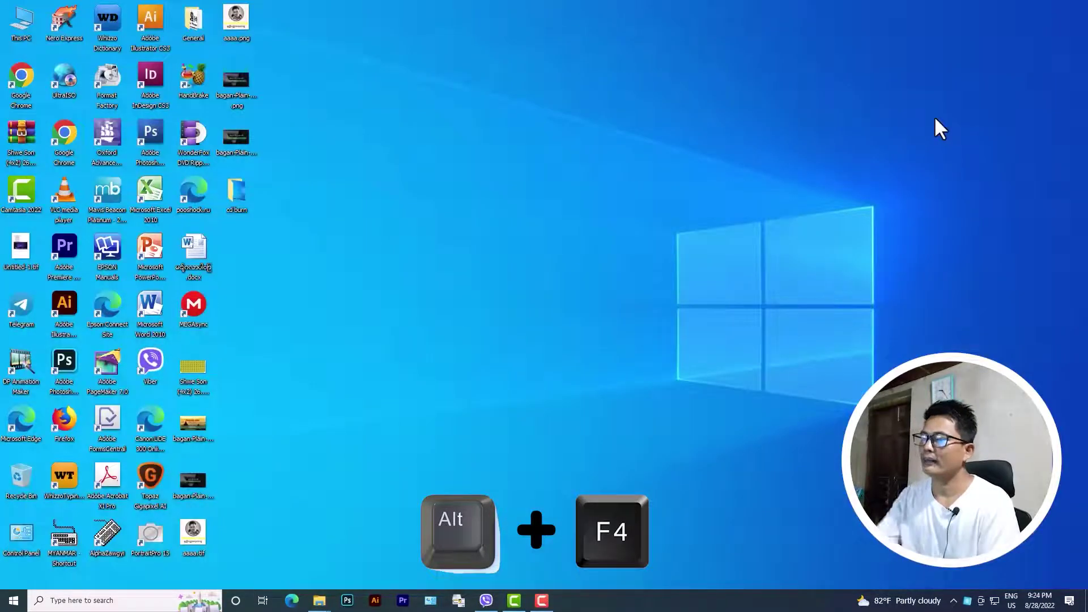
Bring up New folder and close it, and do the same with the remaining cd burn window
mouse_move(320, 600)
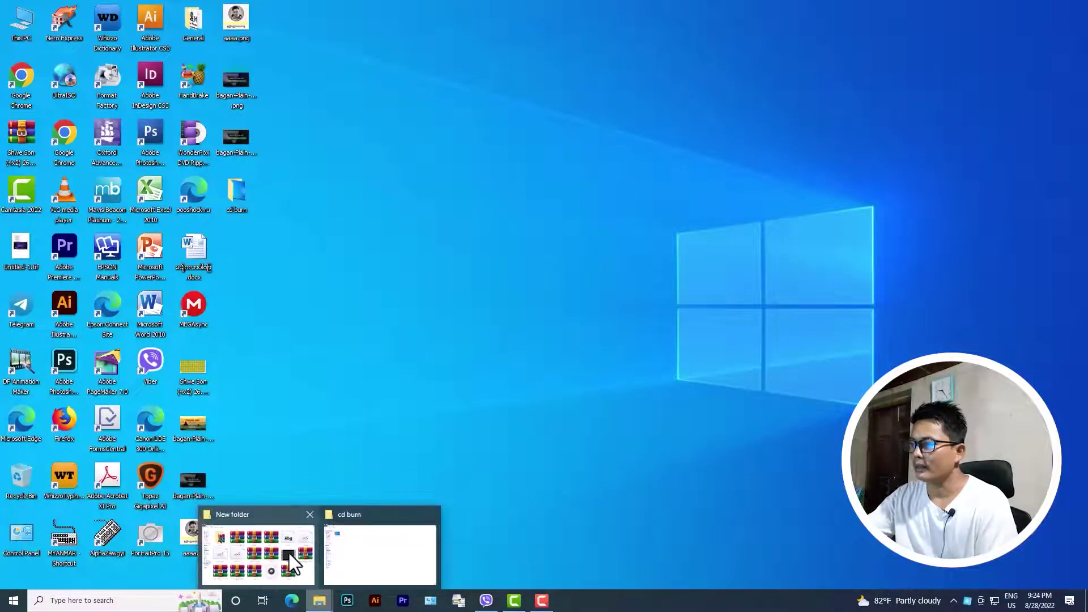
click(295, 567)
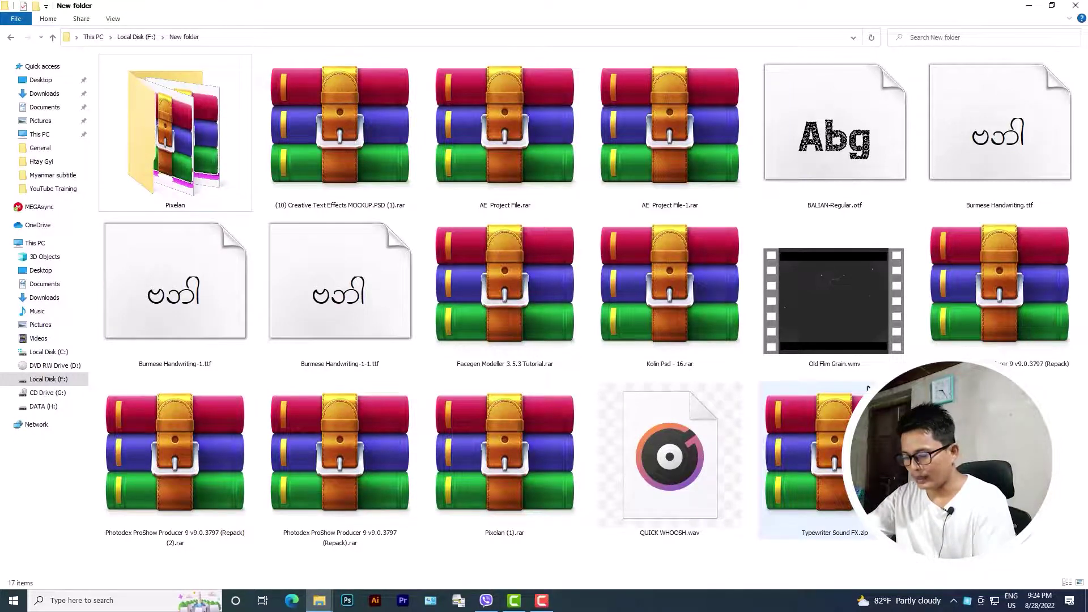
key(alt+F4)
click(320, 600)
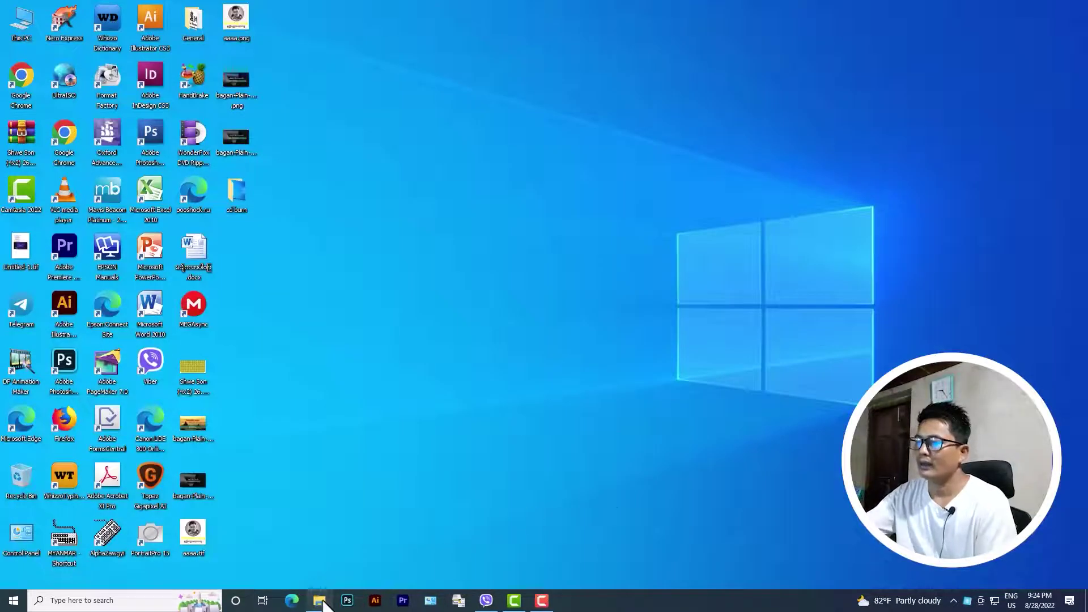
key(alt+F4)
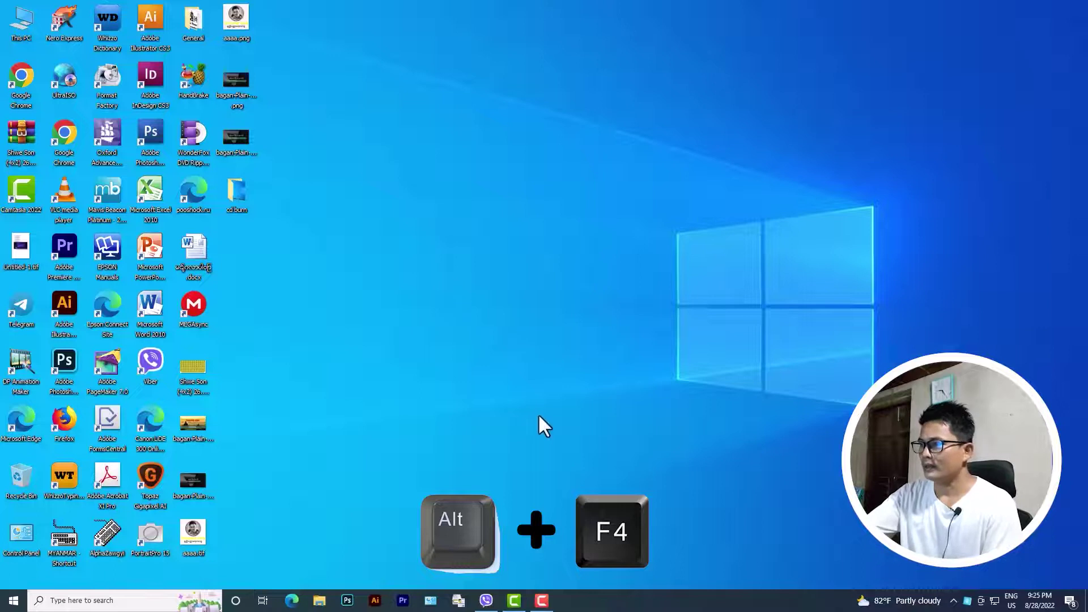
Open the Shut Down Windows dialog from the desktop and alternate between Restart and Shut down, leaving Shut down selected
key(alt+F4)
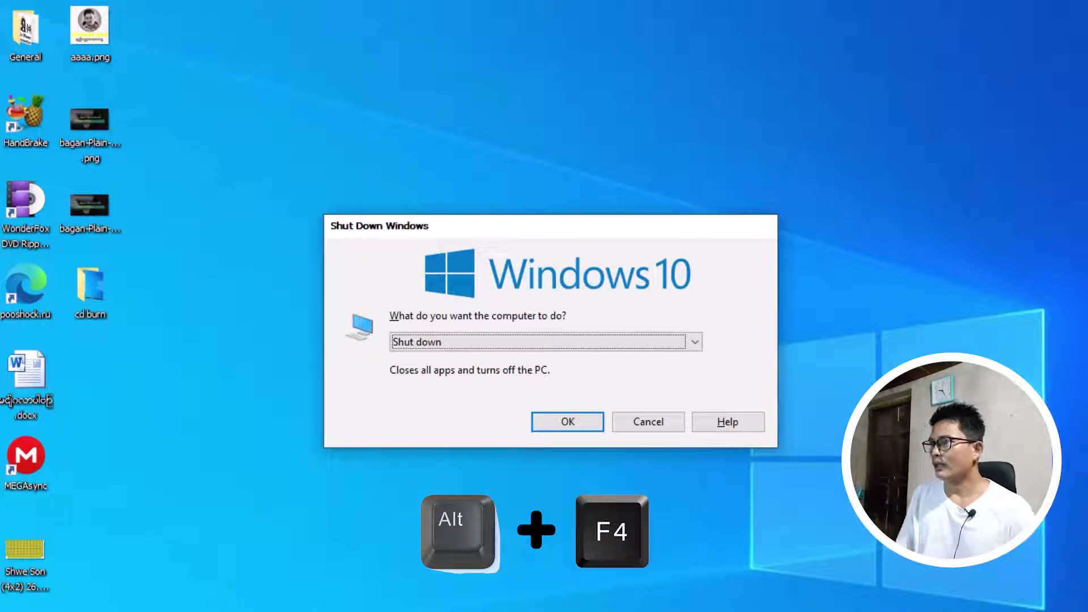
key(Down)
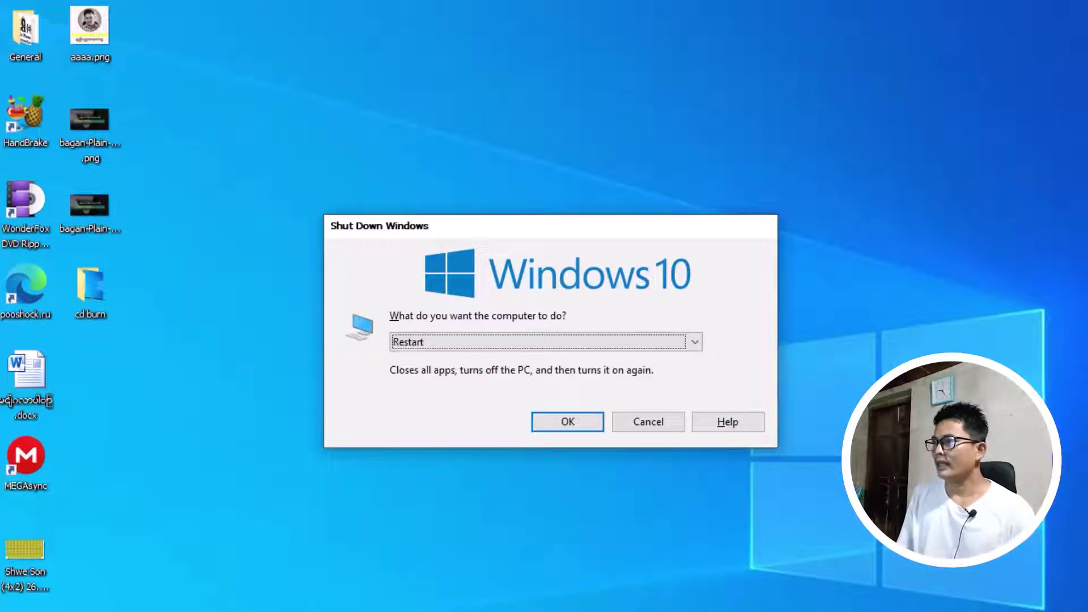
key(Up)
key(Down)
key(Up)
key(Down)
key(Up)
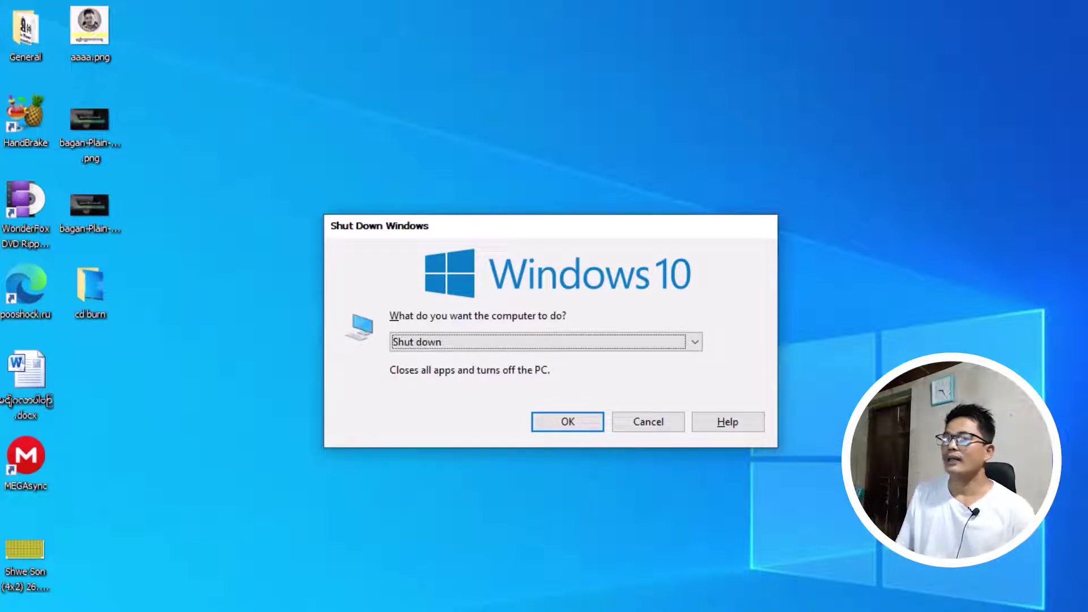